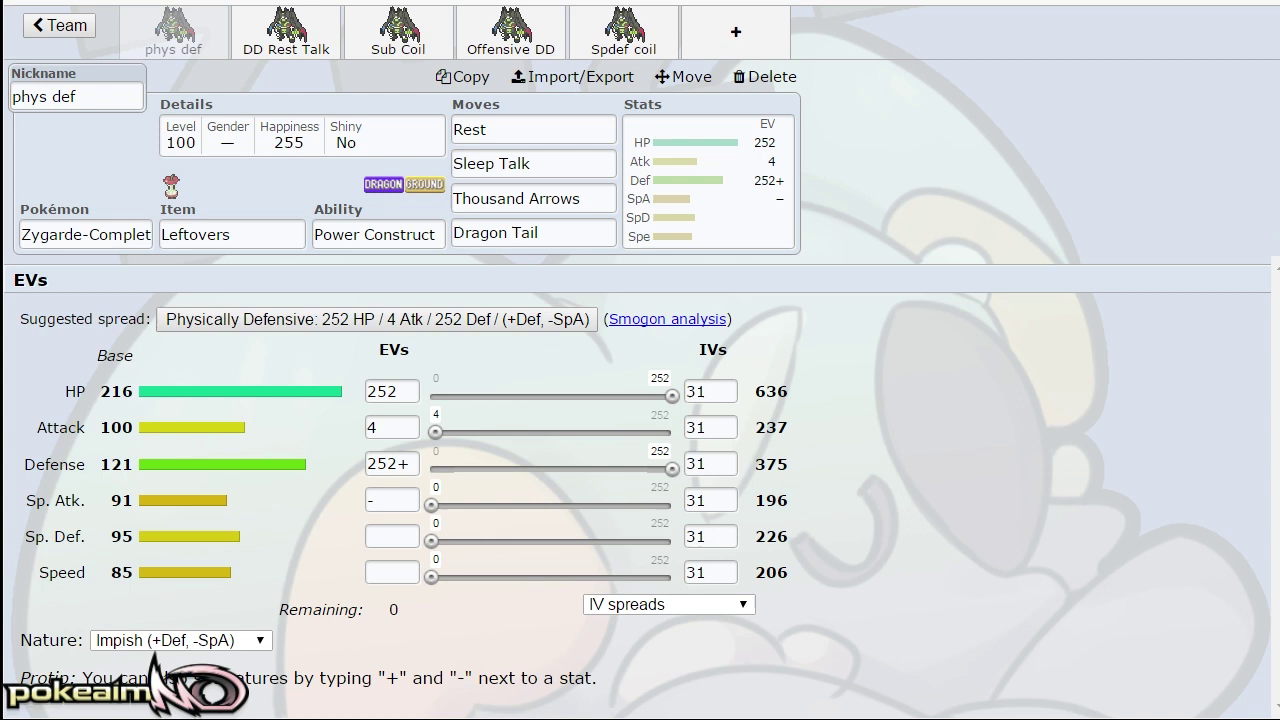
Review the phys def Zygarde-Complete set's species entry, held item, EV spread and ability.
left_click(88, 240)
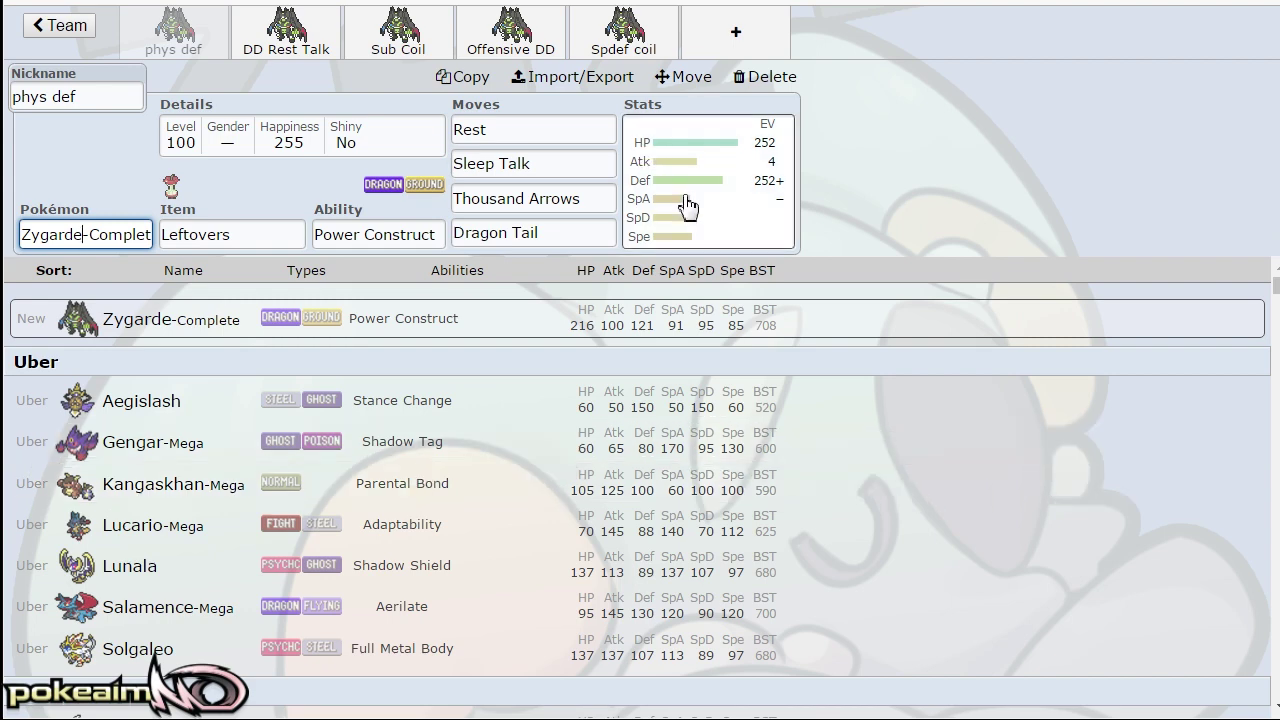
left_click(641, 336)
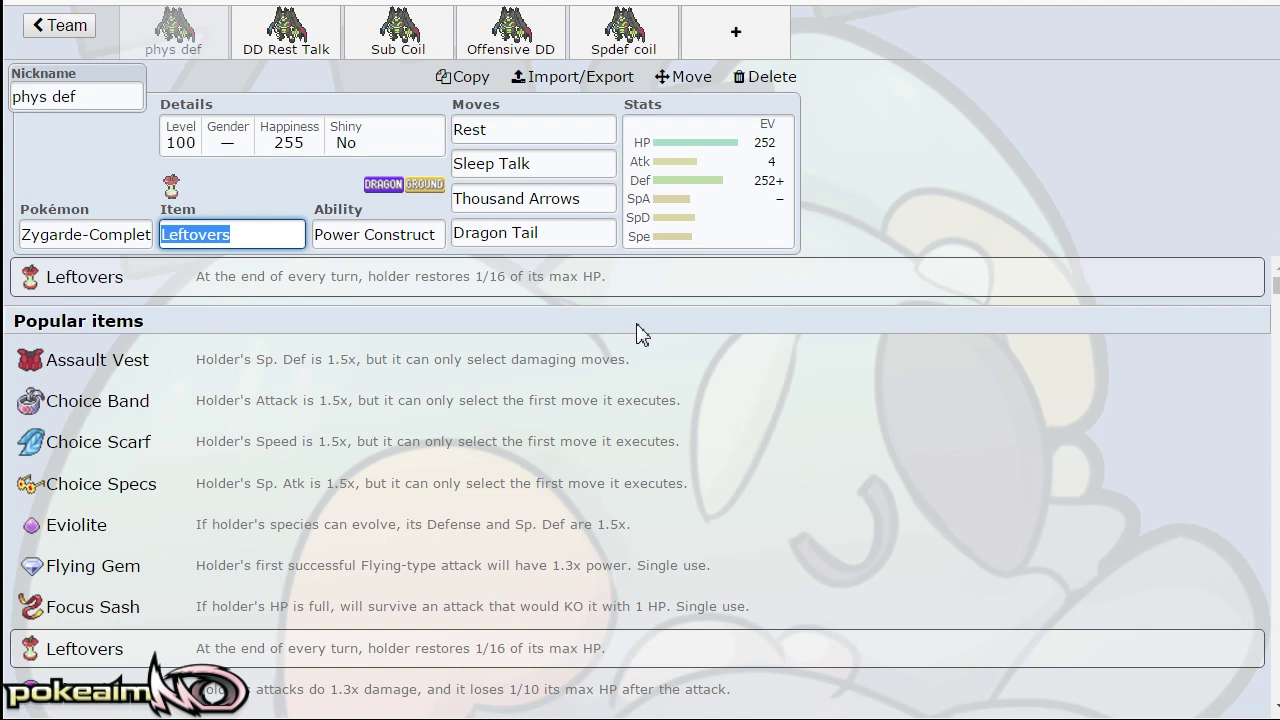
left_click(647, 182)
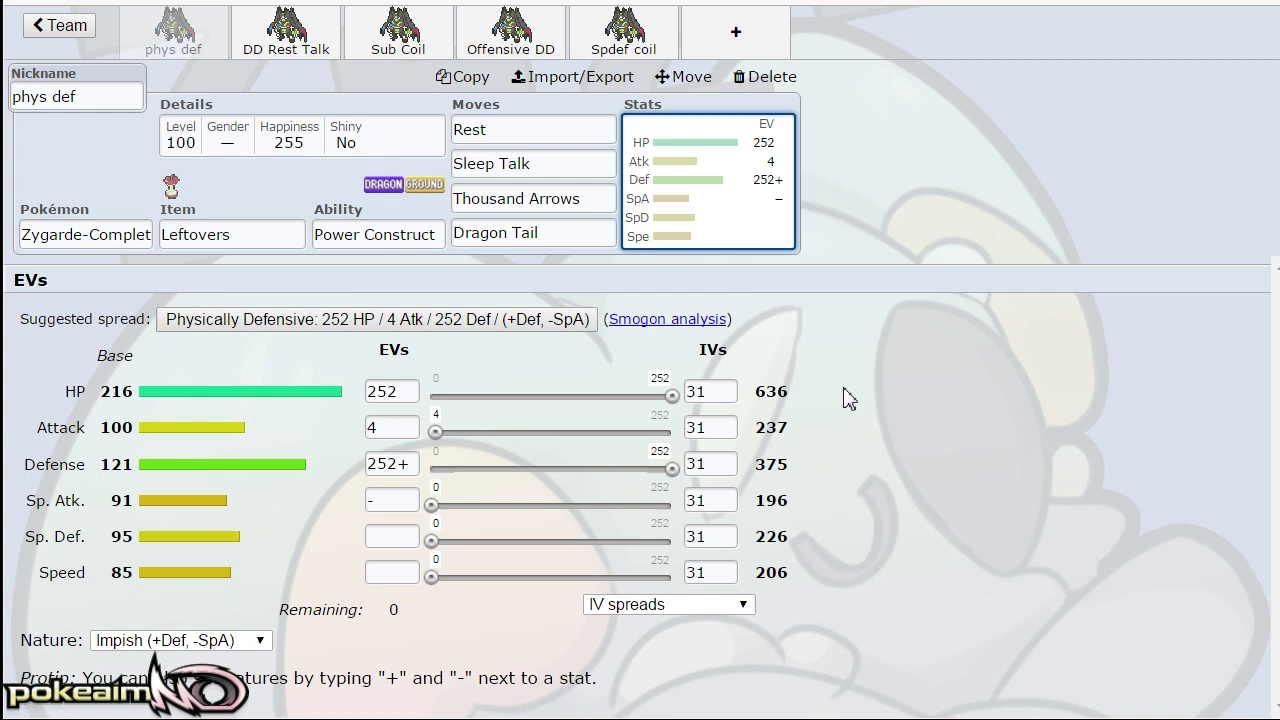
left_click(415, 232)
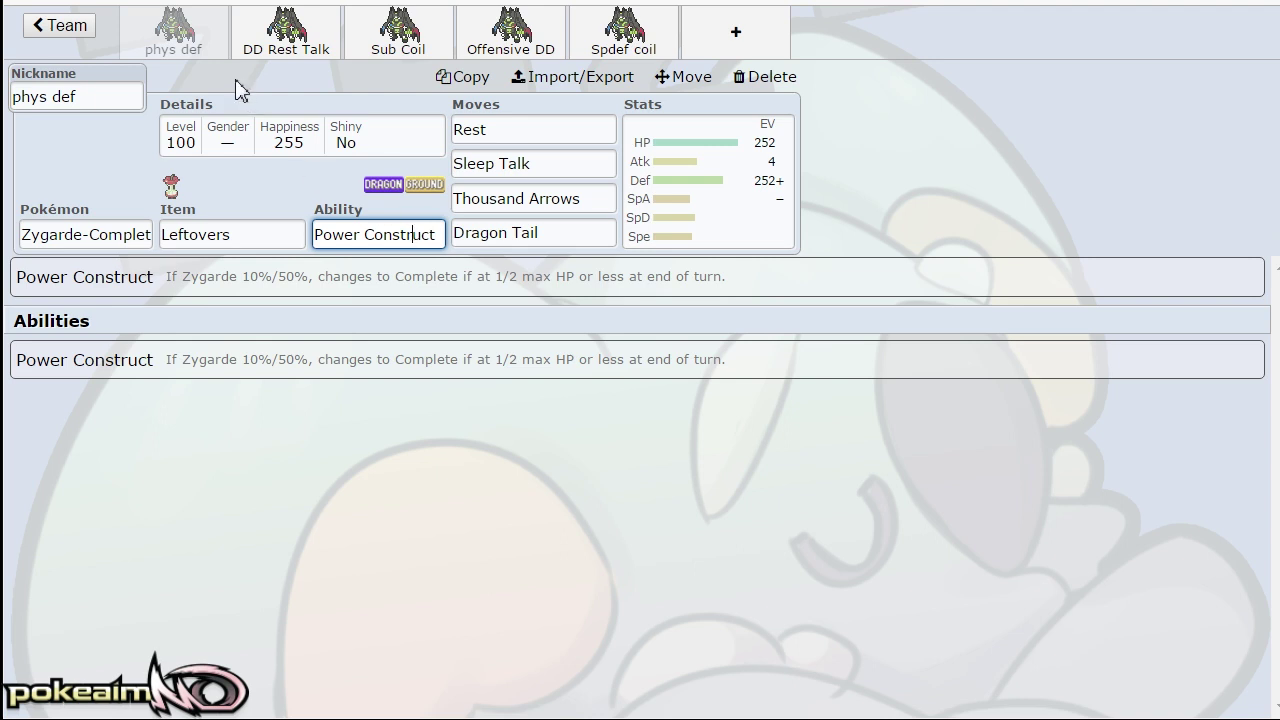
Look through all five Zygarde-Complete sets, from phys def to Spdef coil, comparing their moves and EVs.
left_click(240, 49)
left_click(186, 49)
left_click(280, 47)
left_click(398, 40)
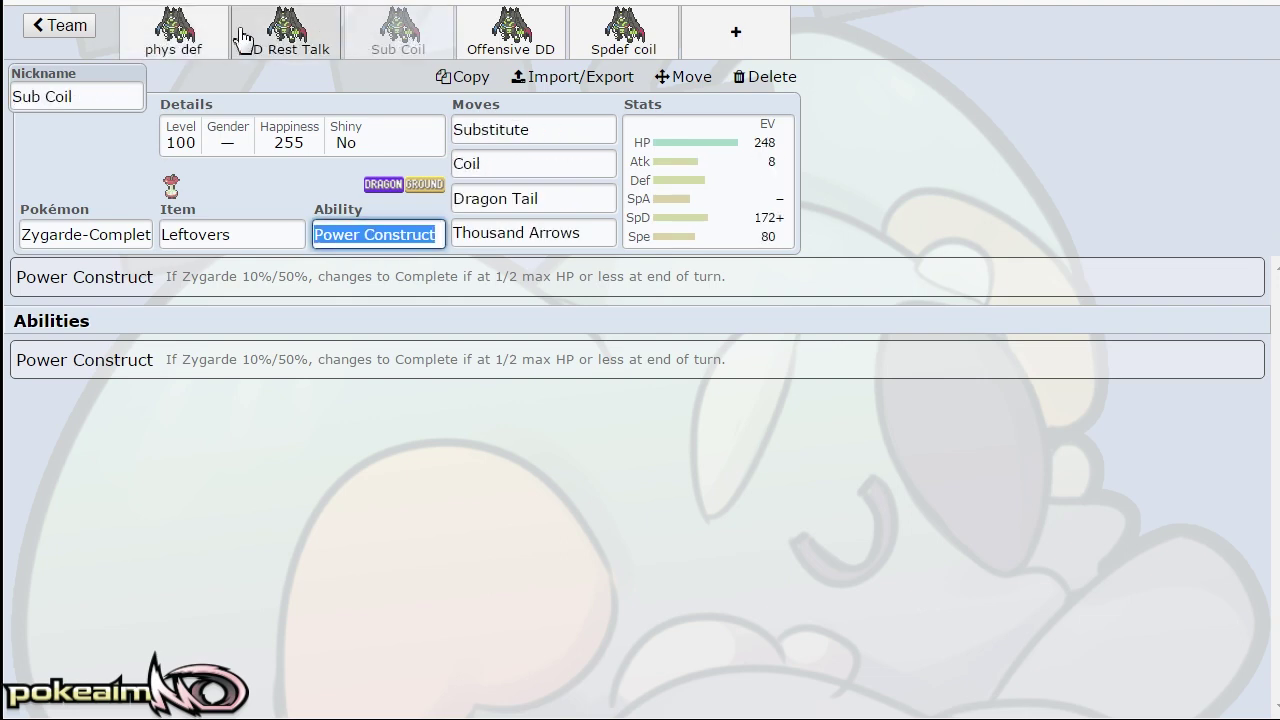
left_click(186, 45)
left_click(286, 45)
left_click(511, 40)
left_click(632, 38)
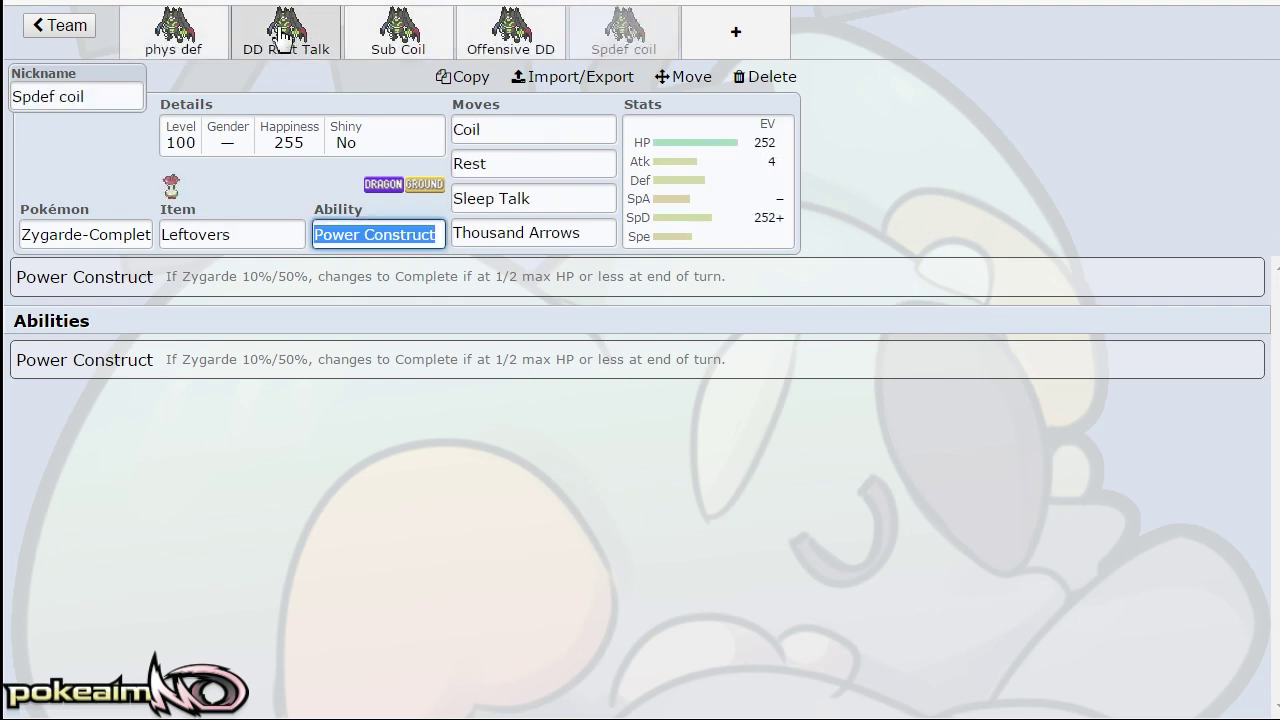
Examine the base stats and EV spread of the phys def Zygarde-Complete set.
left_click(186, 43)
left_click(121, 240)
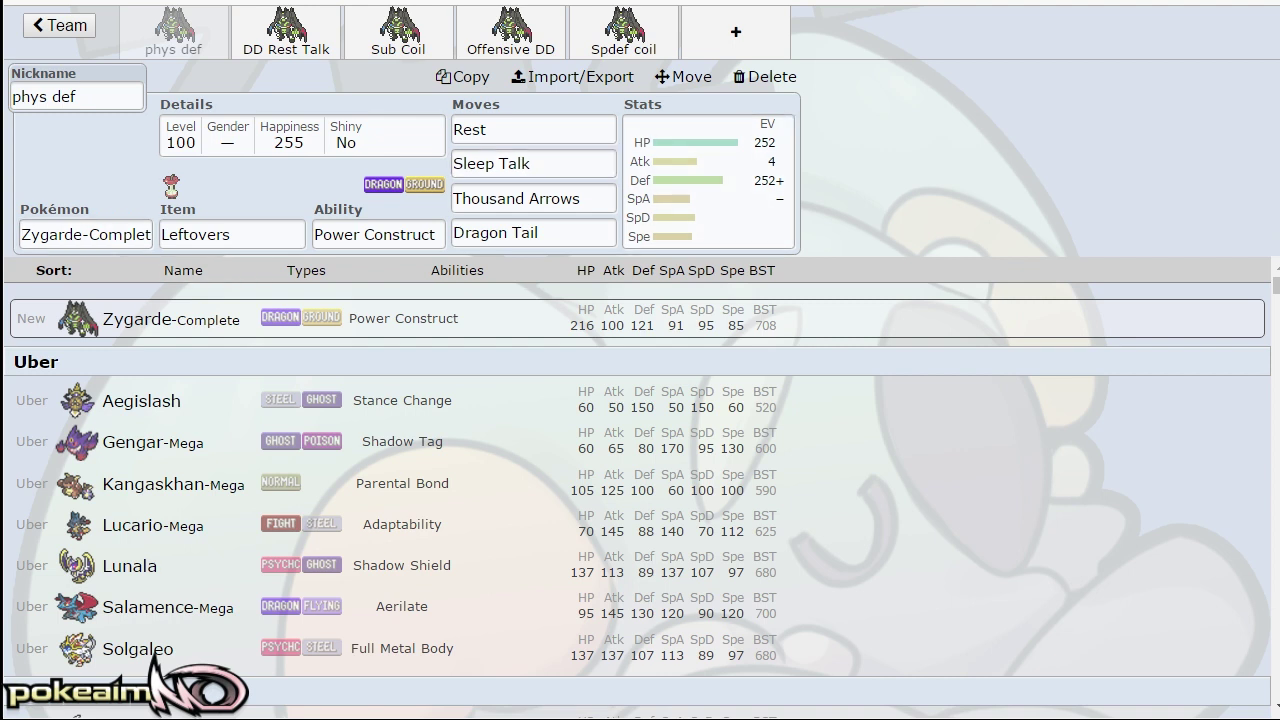
left_click(708, 180)
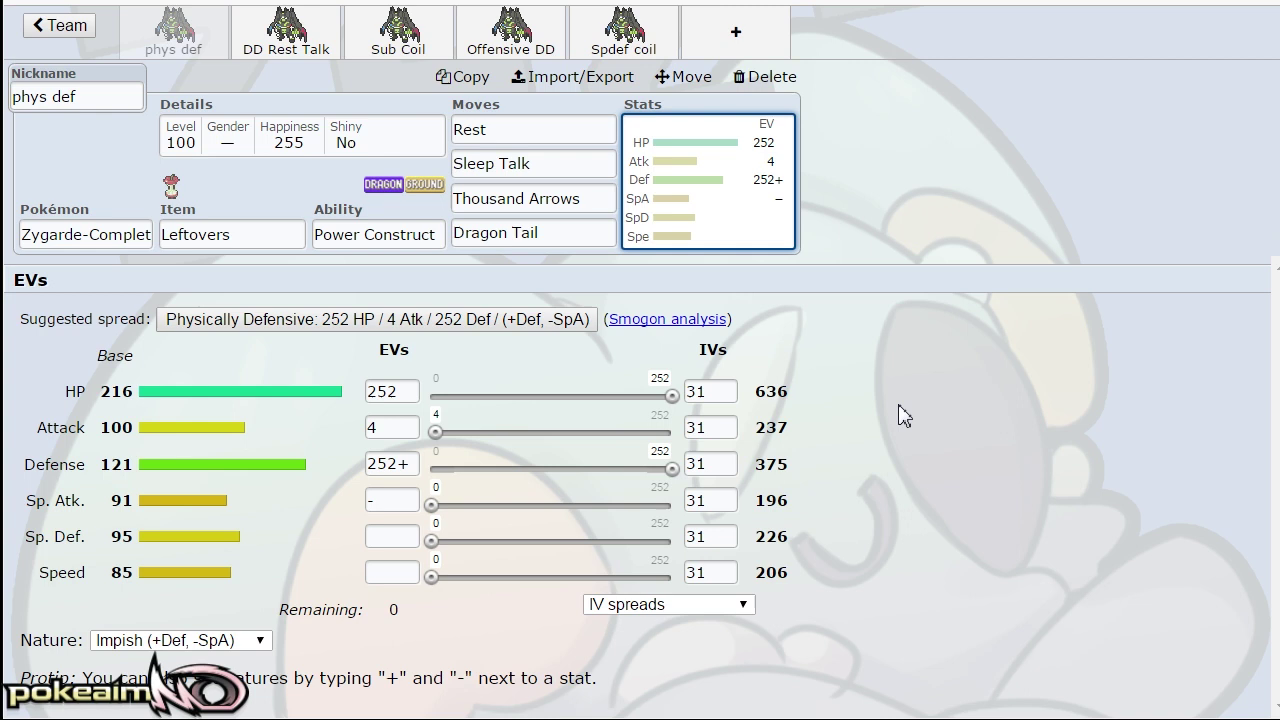
Add Groudon-Primal as a sixth team member and view its stat spread.
left_click(706, 37)
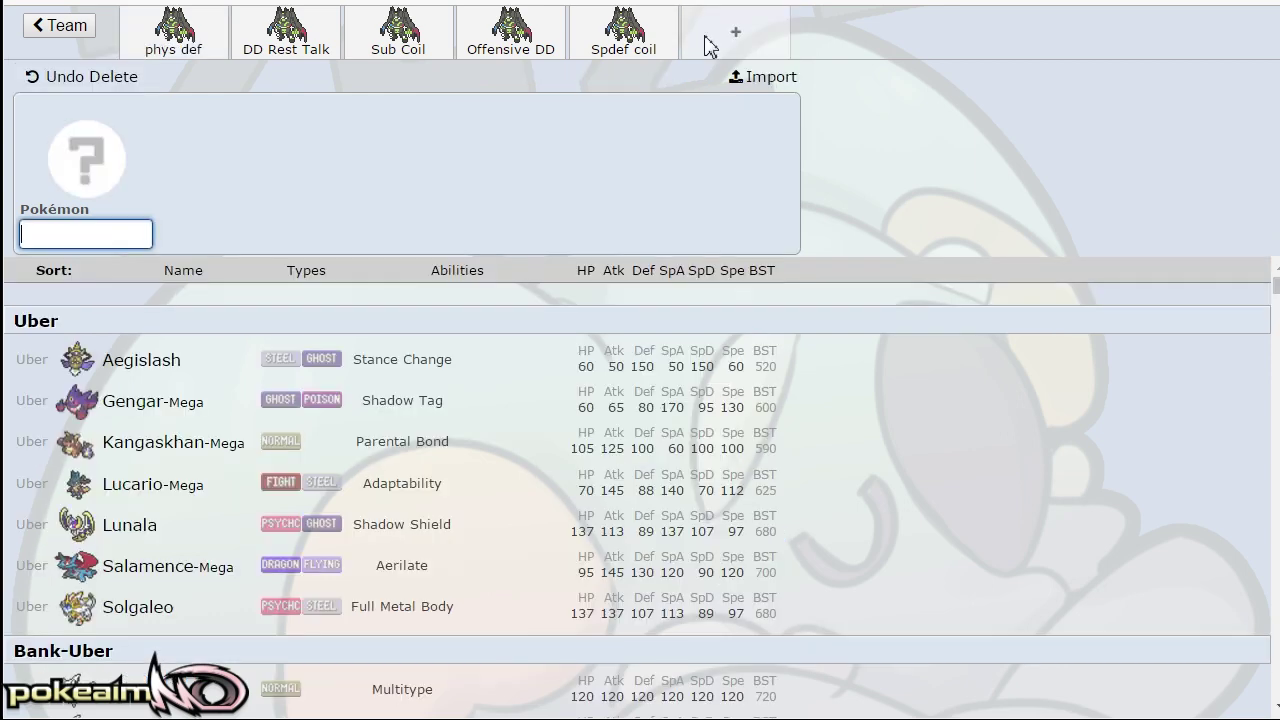
type("prim")
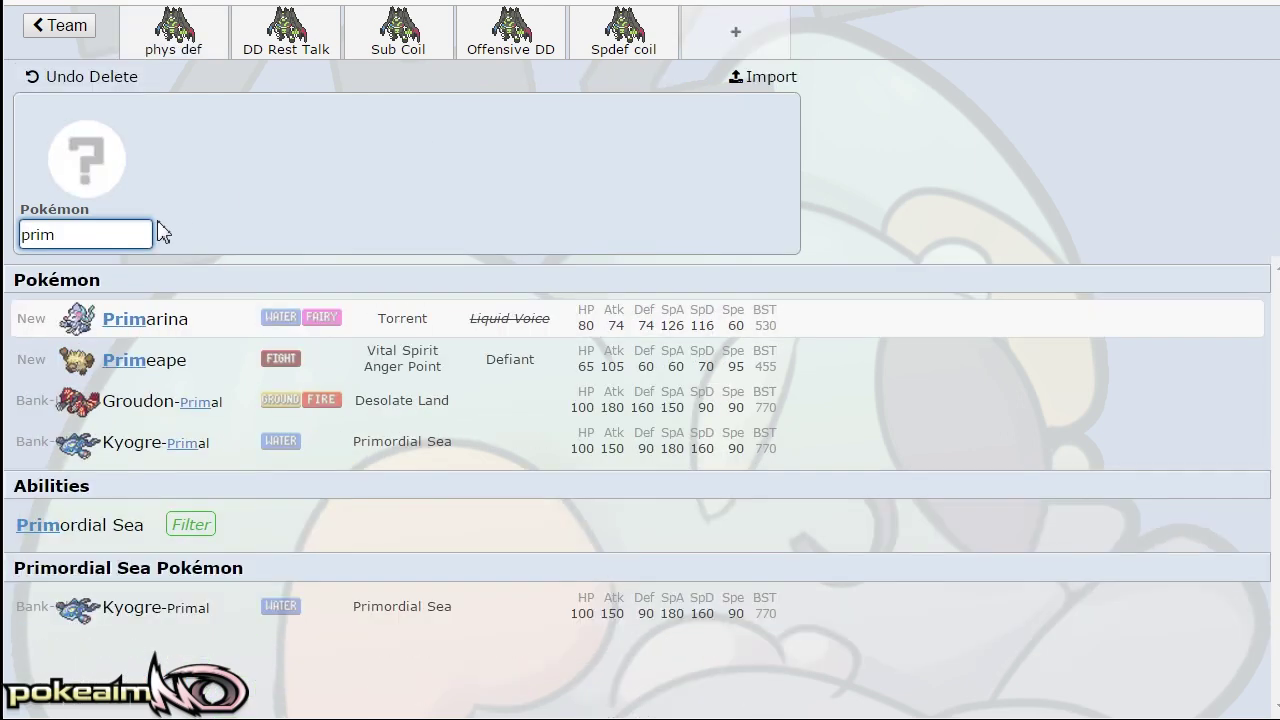
left_click(423, 402)
left_click(680, 243)
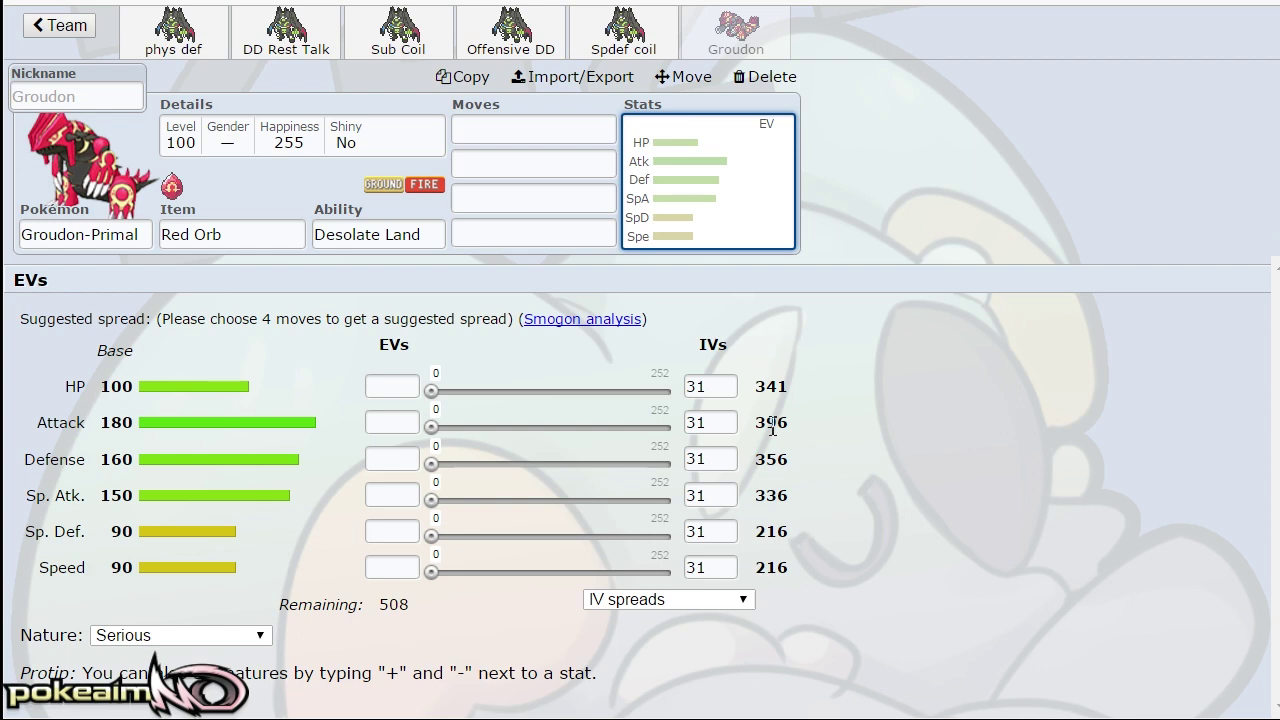
Try to look up Groudon-Primal's first move with "pre", and go back to its stat spread.
left_click(522, 129)
type("pr")
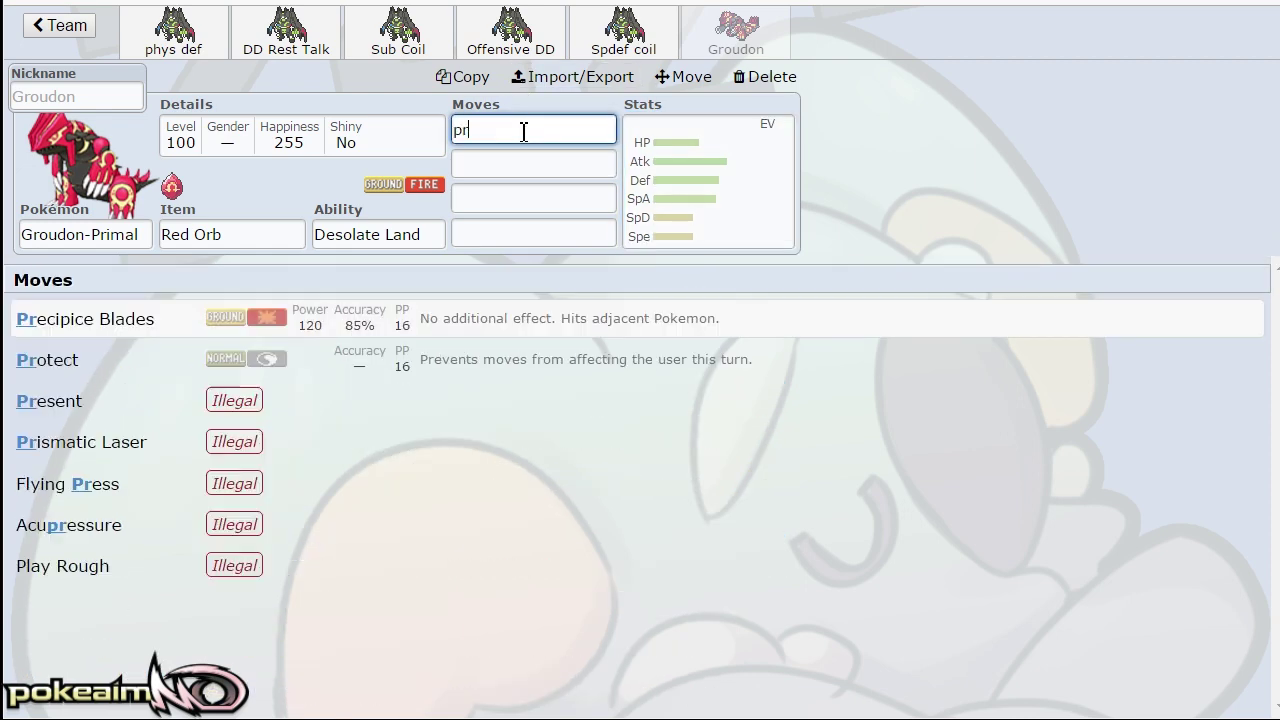
type("e")
left_click(757, 137)
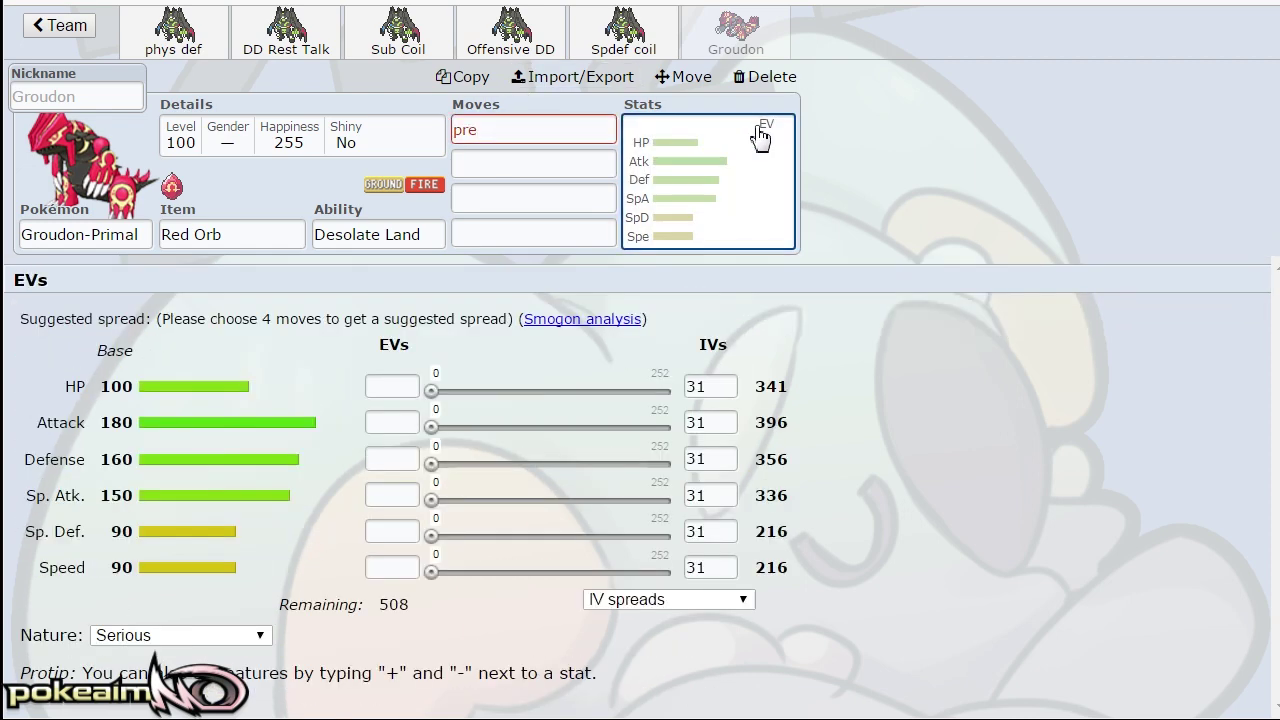
Check the phys def set's stats for comparison and delete Groudon-Primal from the team.
left_click(174, 35)
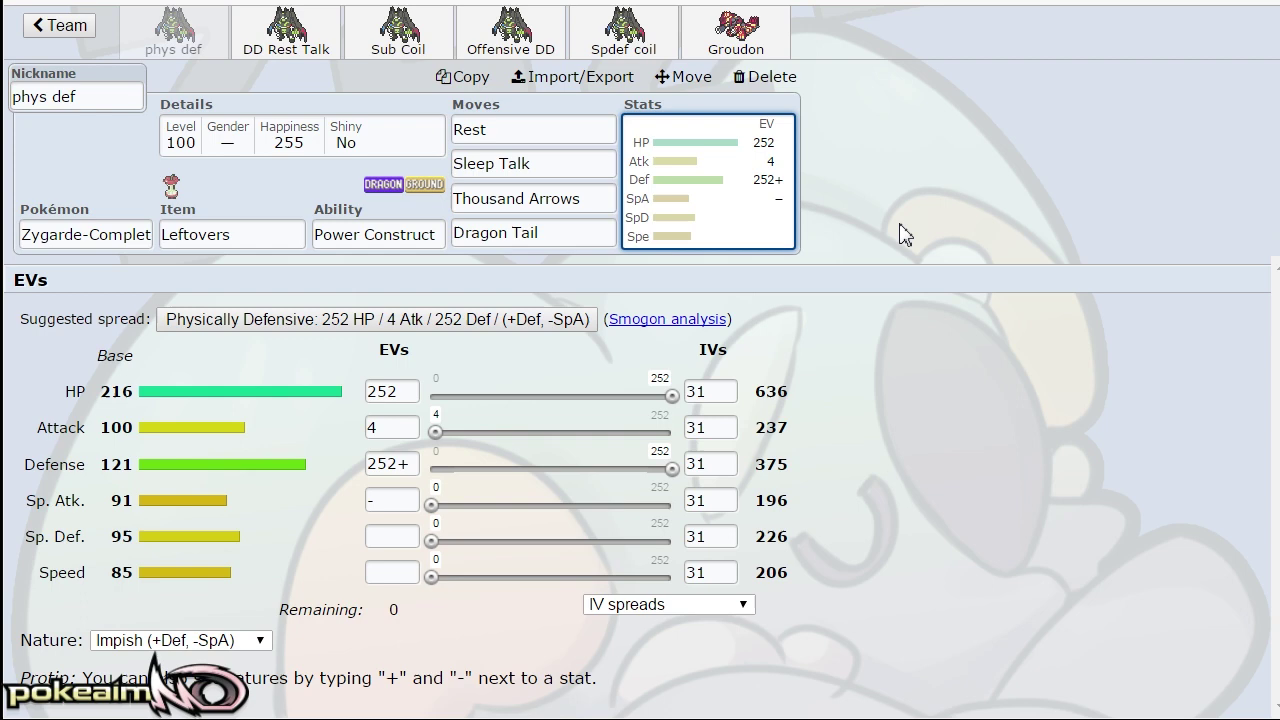
left_click(737, 40)
left_click(772, 78)
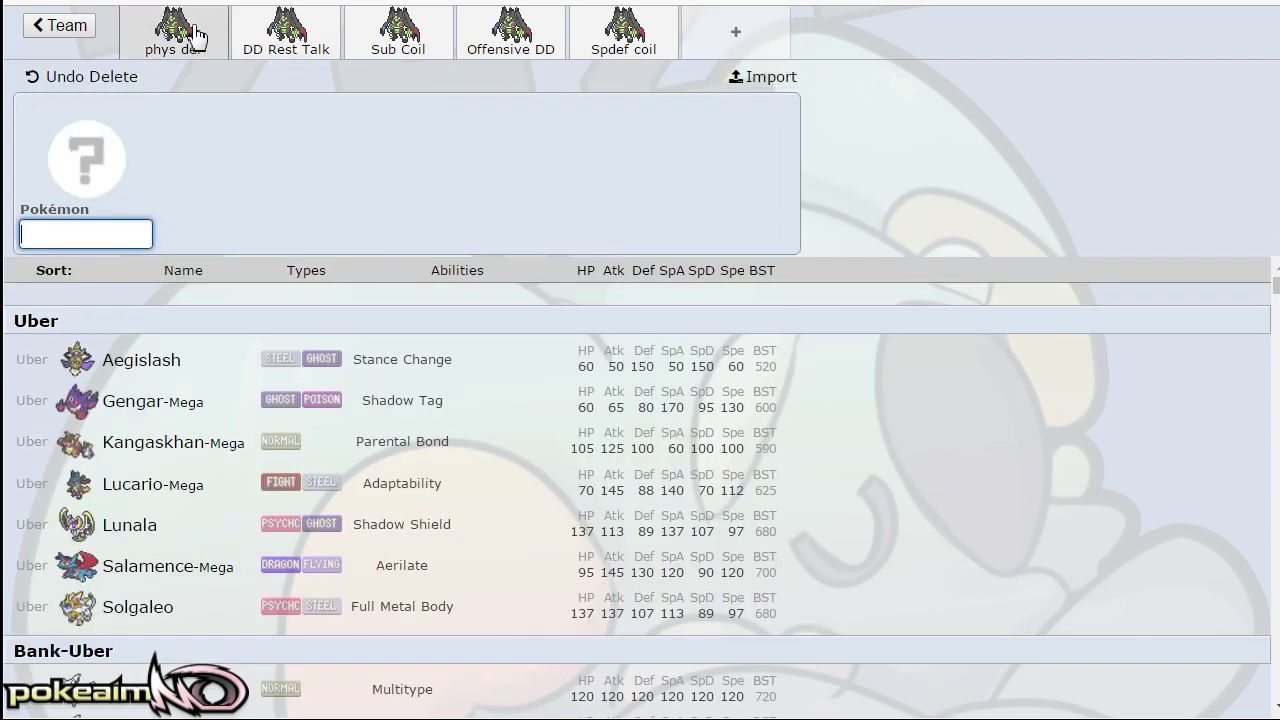
Review the phys def set's EV spread together with its Thousand Arrows and Dragon Tail moves.
left_click(678, 160)
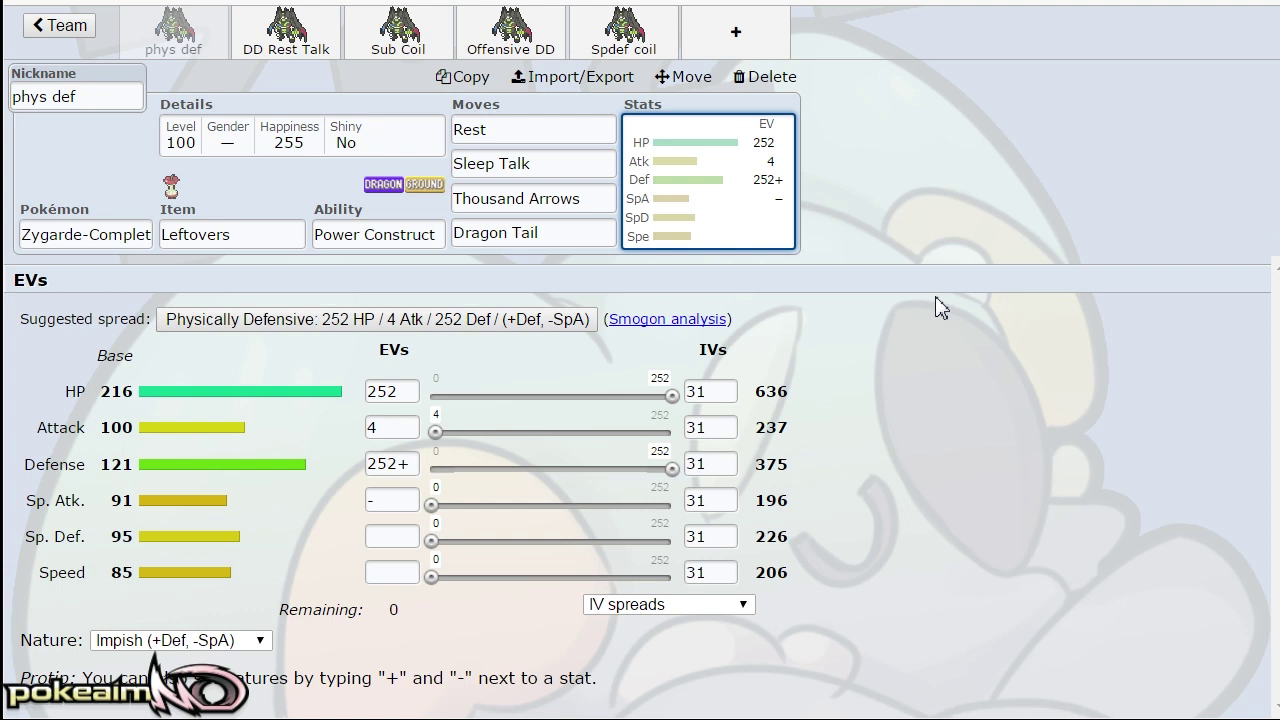
left_click(577, 199)
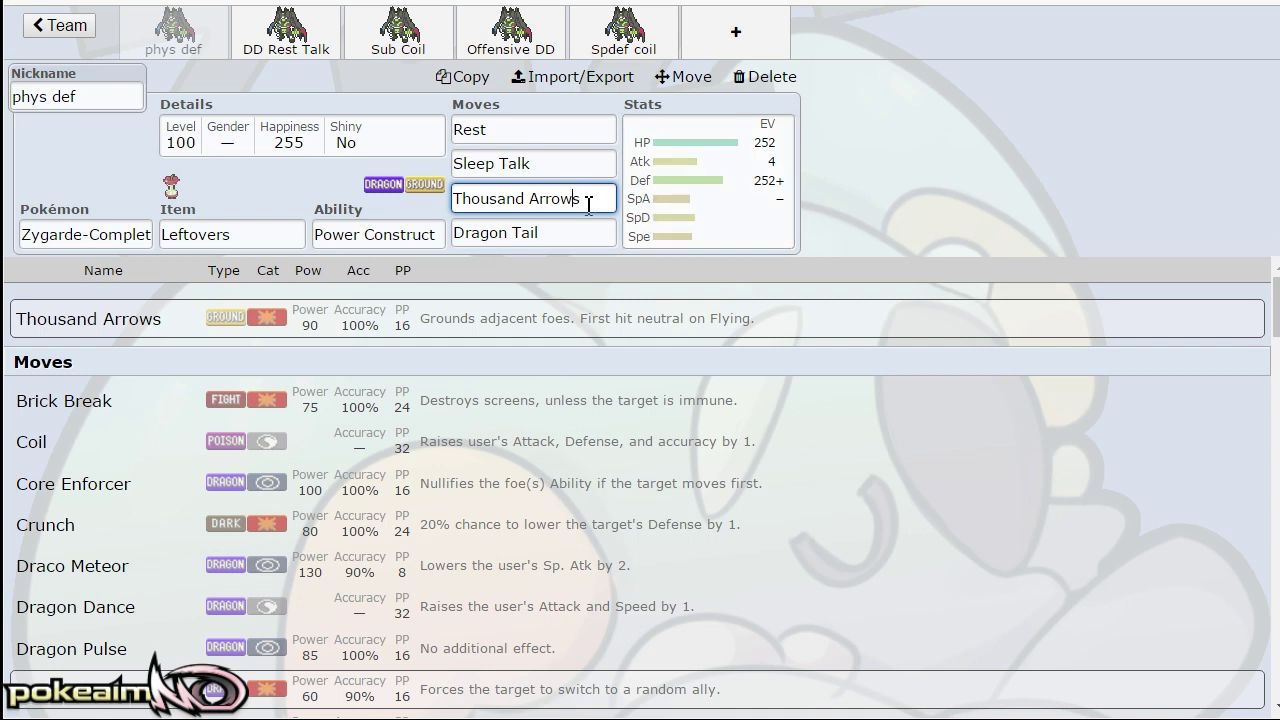
left_click(690, 226)
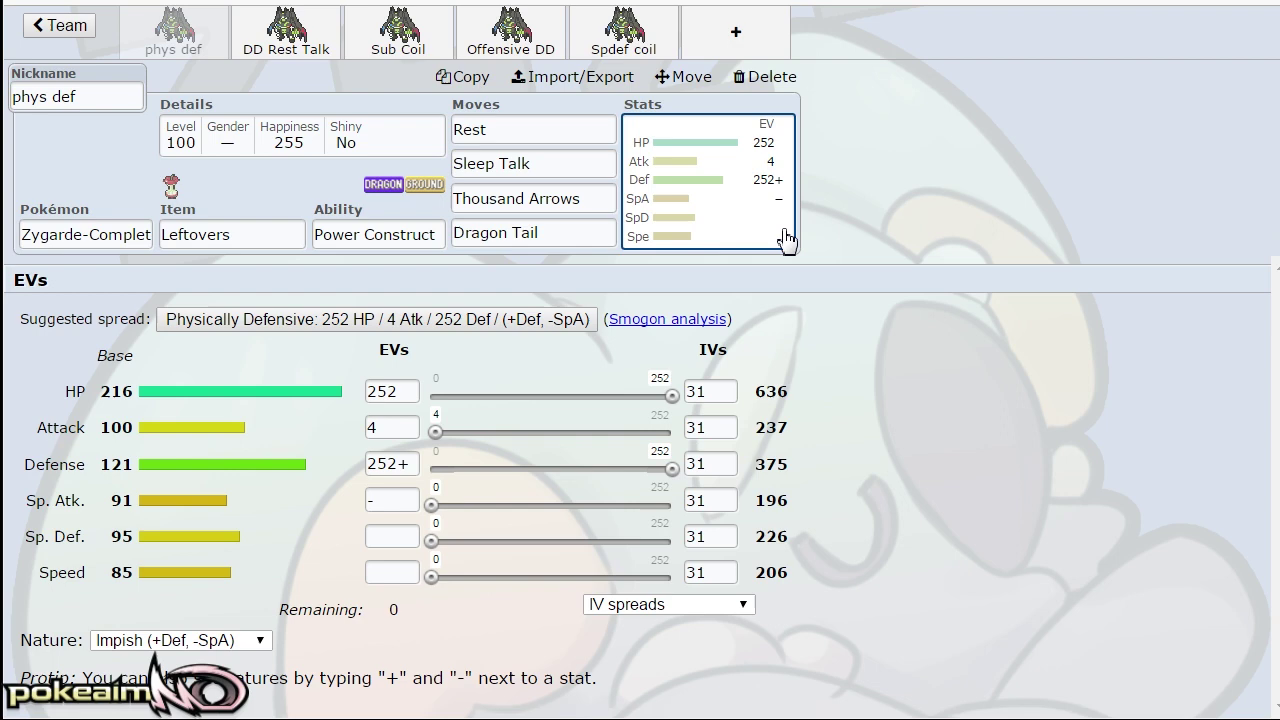
left_click(608, 196)
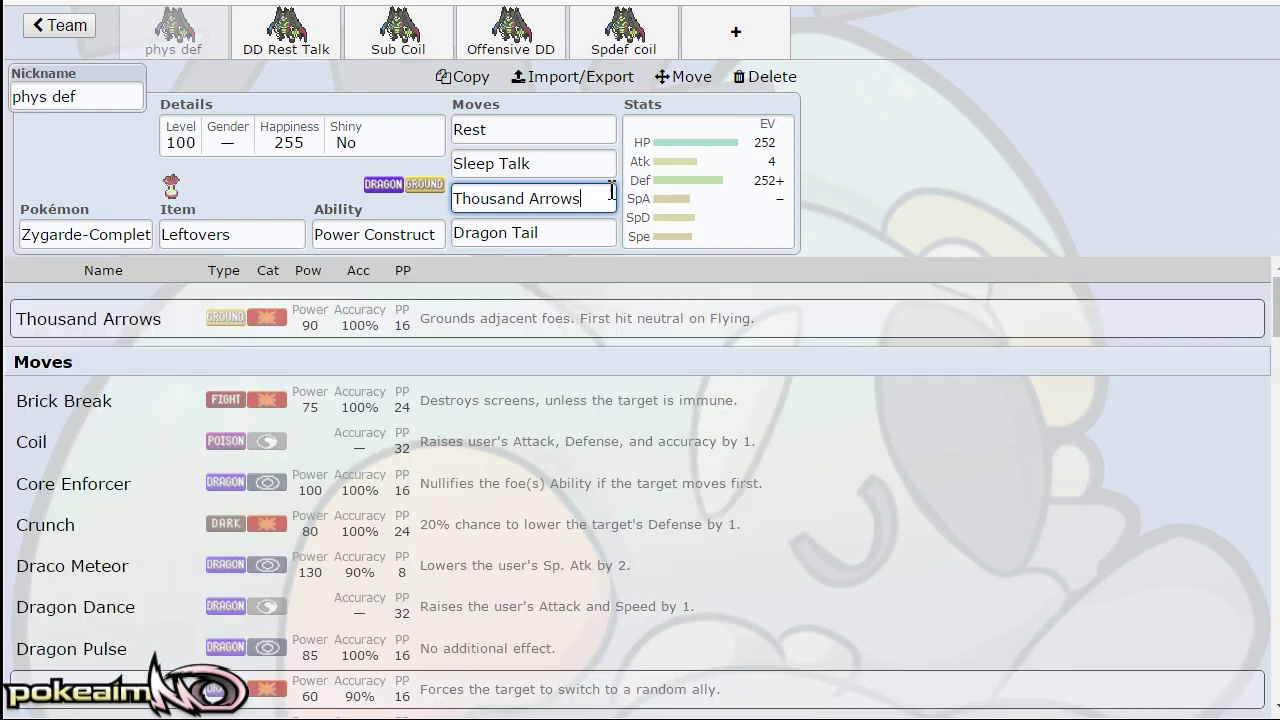
left_click(593, 234)
left_click(693, 216)
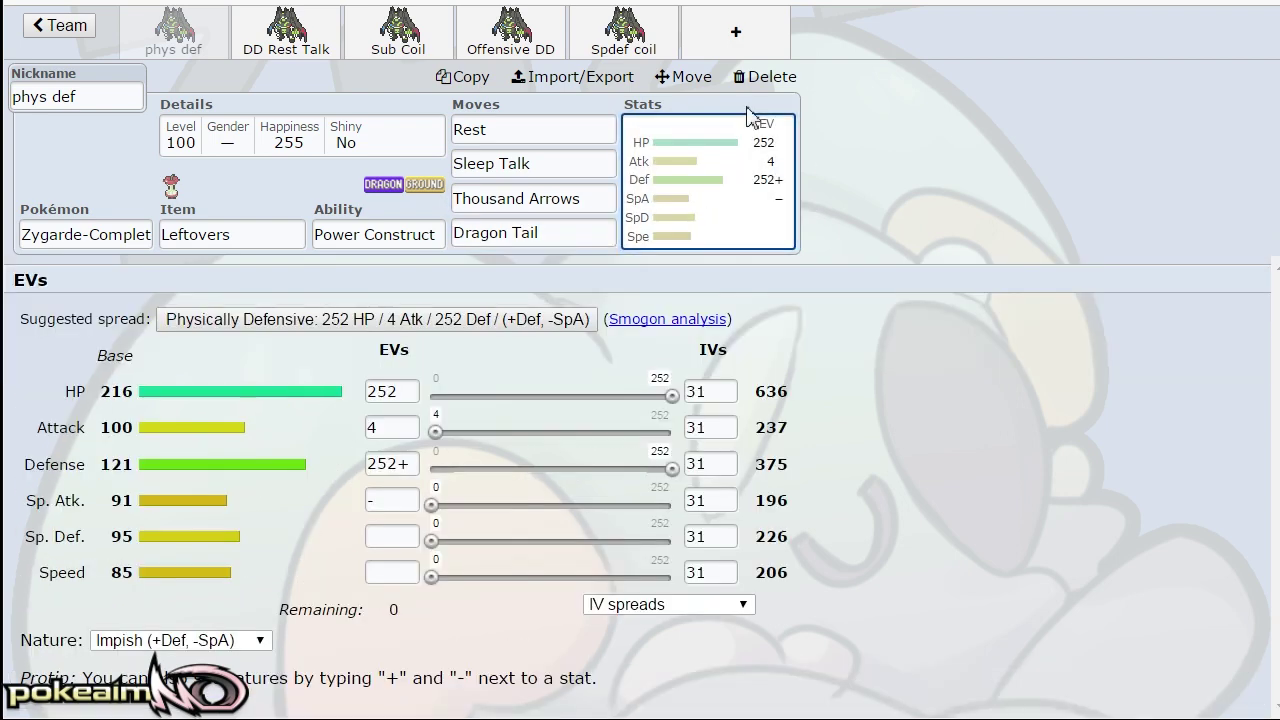
Compare the EV spread and moves of the DD Rest Talk set with those of the phys def set.
left_click(302, 38)
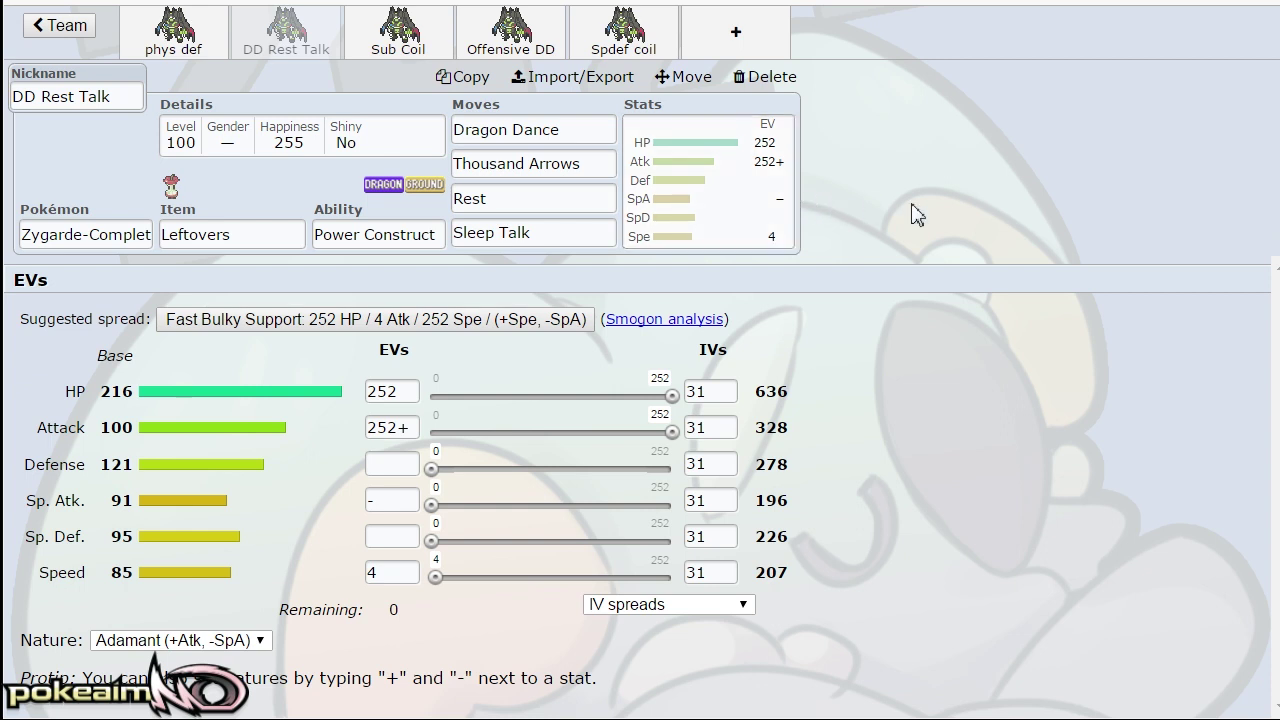
left_click(775, 212)
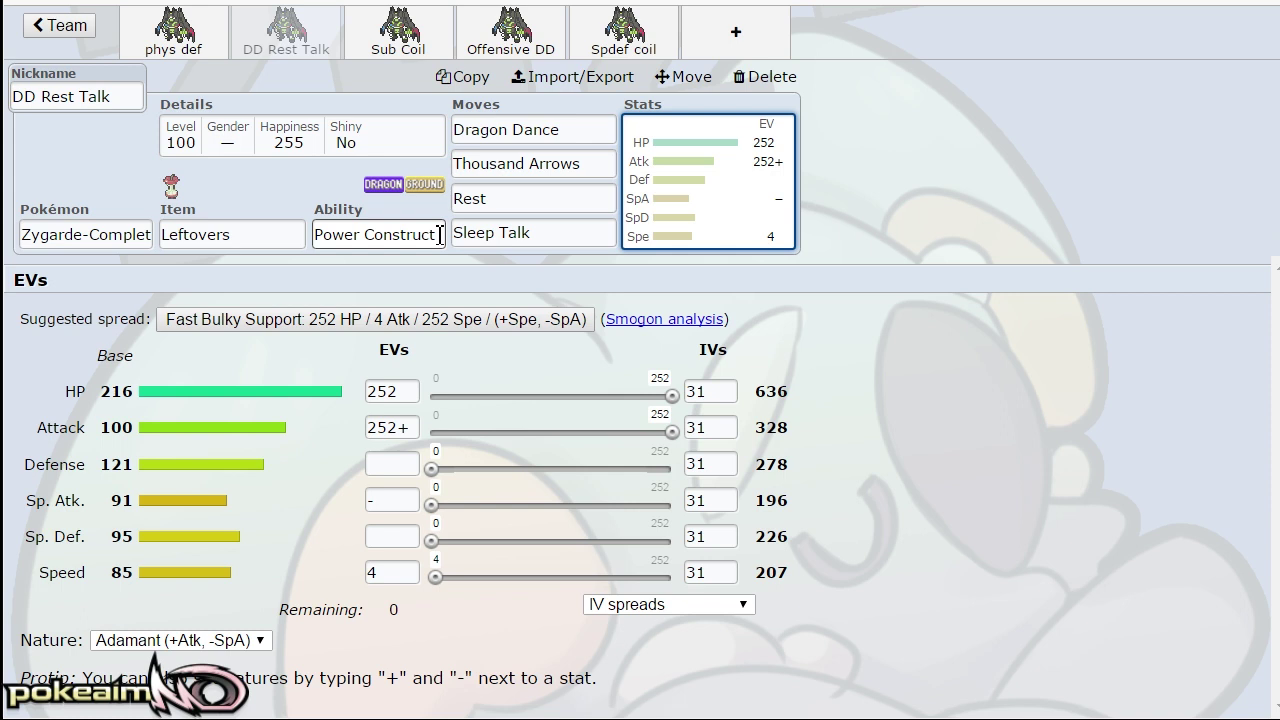
left_click(175, 38)
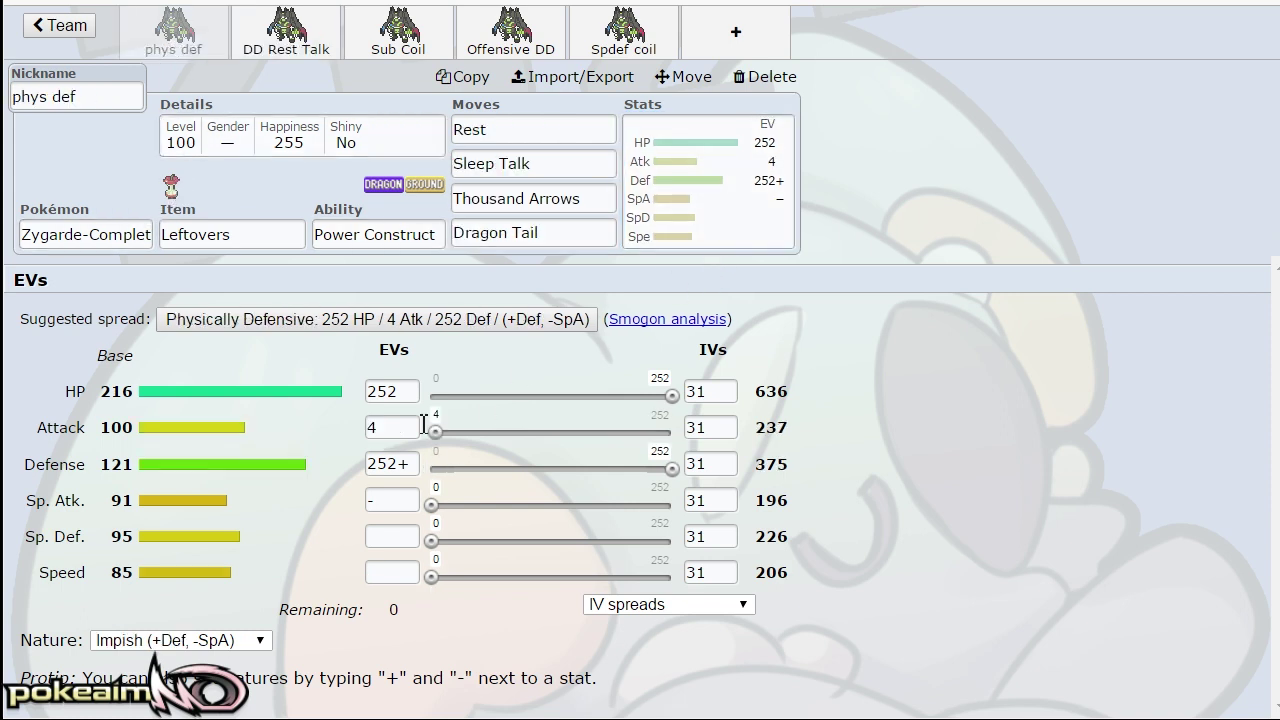
left_click(299, 46)
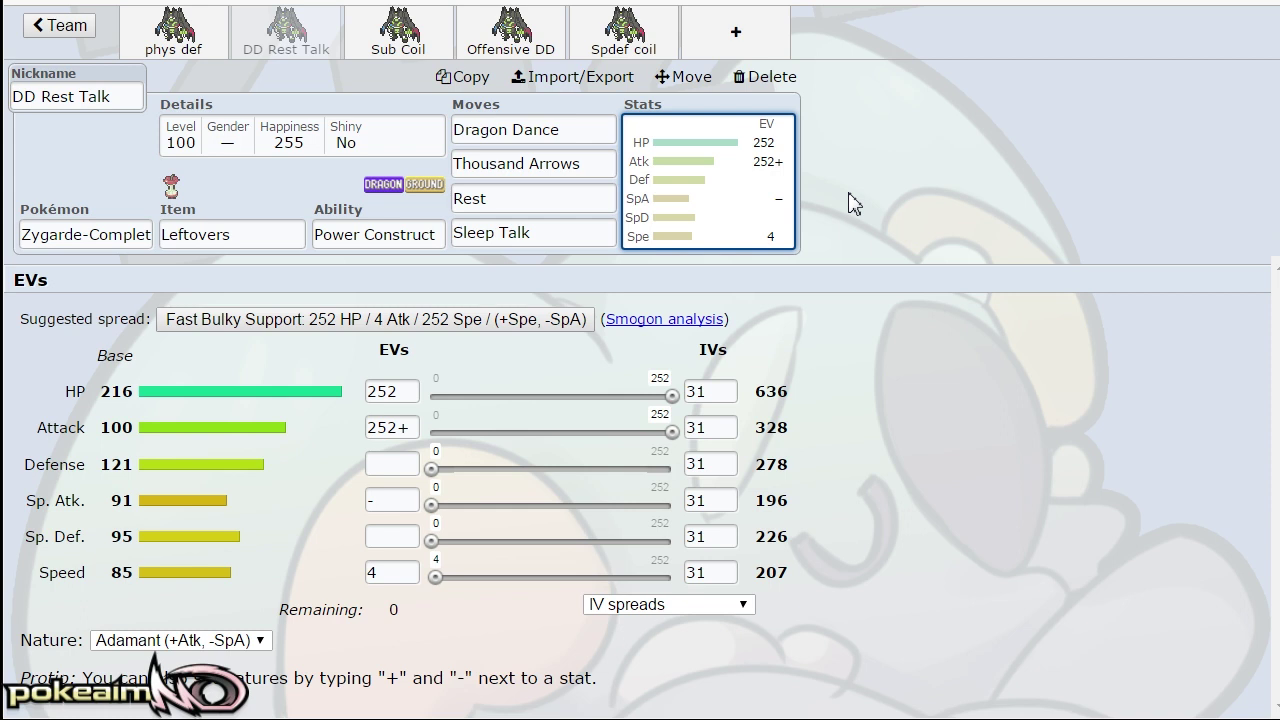
Open the Sub Coil set and review its EV spread, Substitute and Coil.
left_click(420, 45)
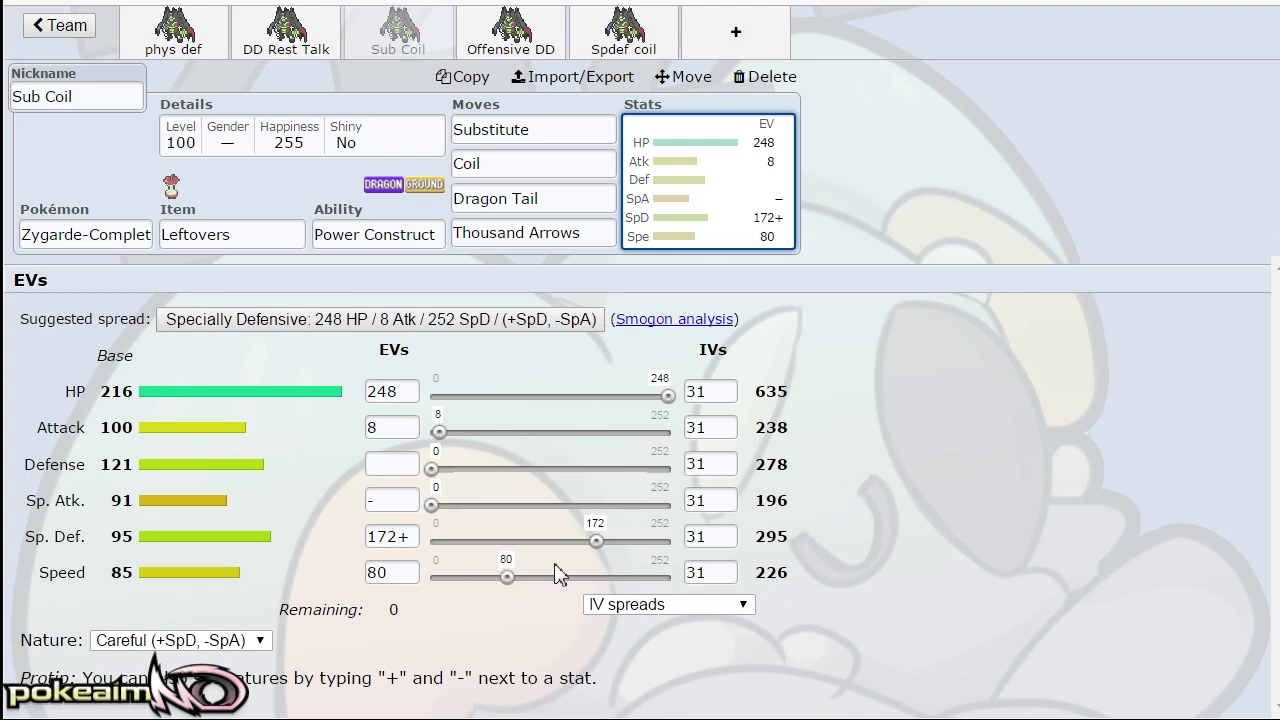
left_click(552, 161)
left_click(688, 204)
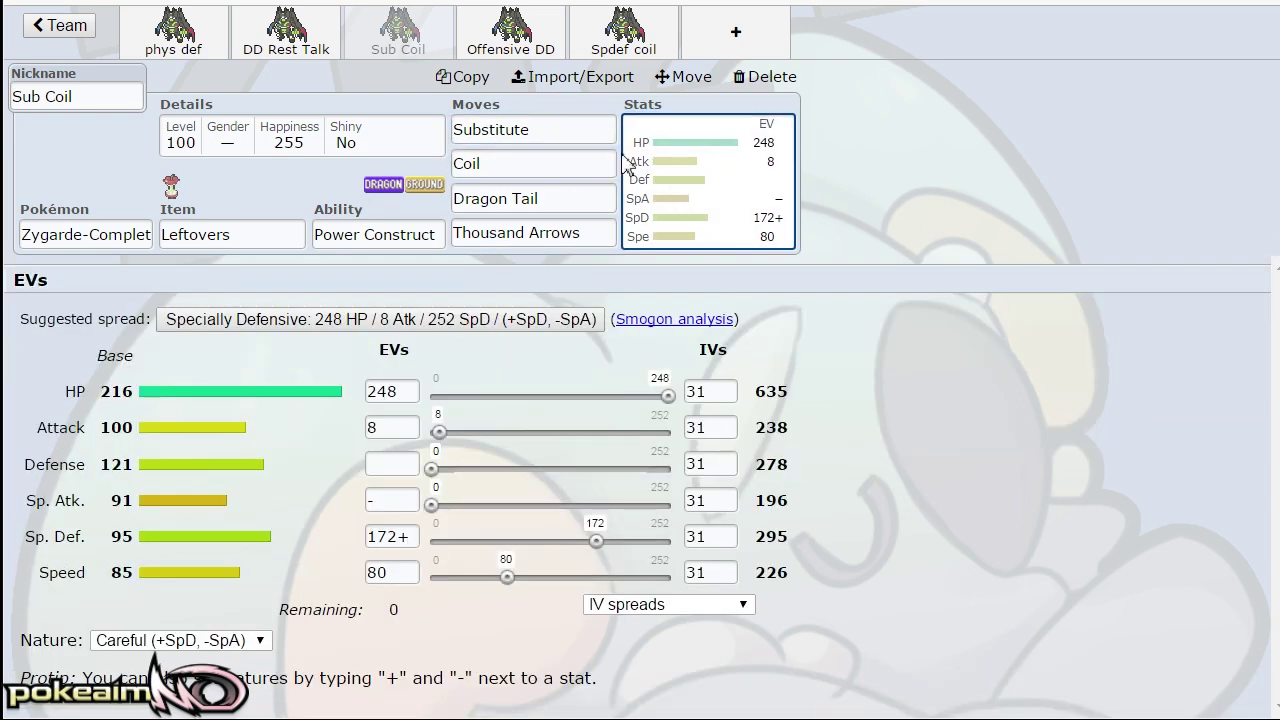
left_click(595, 128)
left_click(698, 165)
left_click(590, 160)
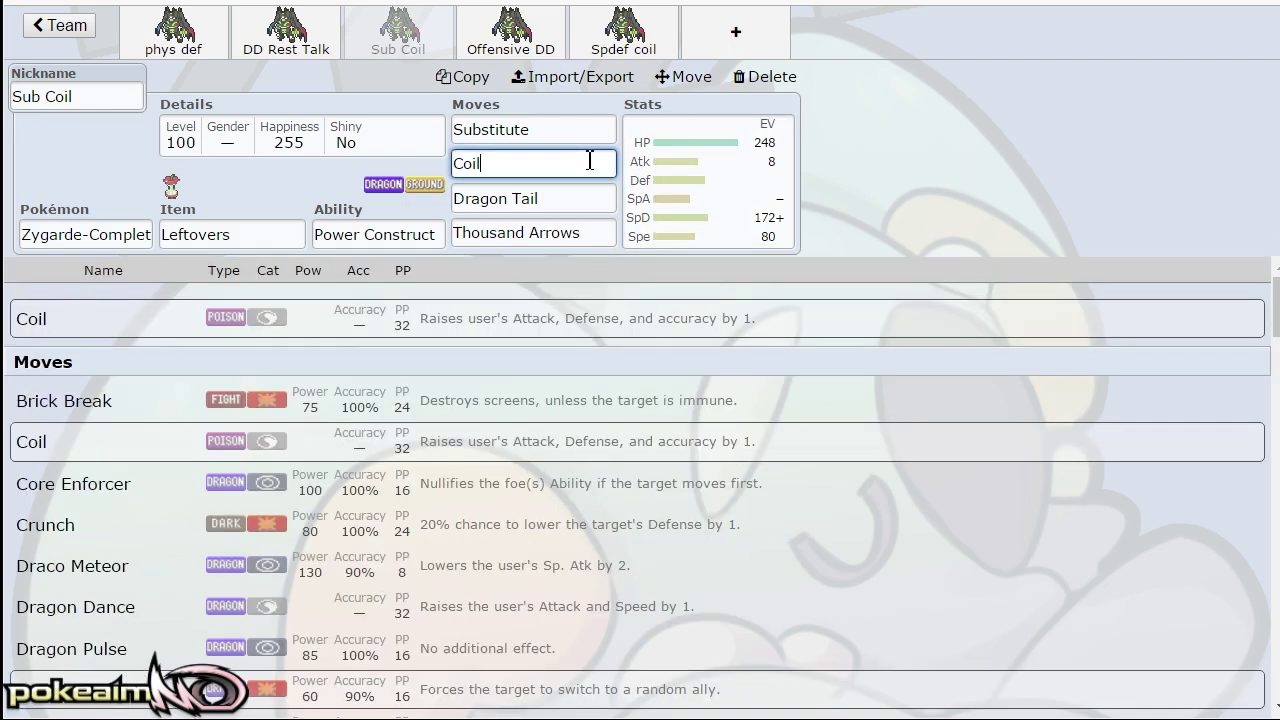
Examine the Sub Coil set's Substitute, Coil and Dragon Tail entries alongside its EV spread.
left_click(588, 131)
left_click(591, 163)
left_click(592, 196)
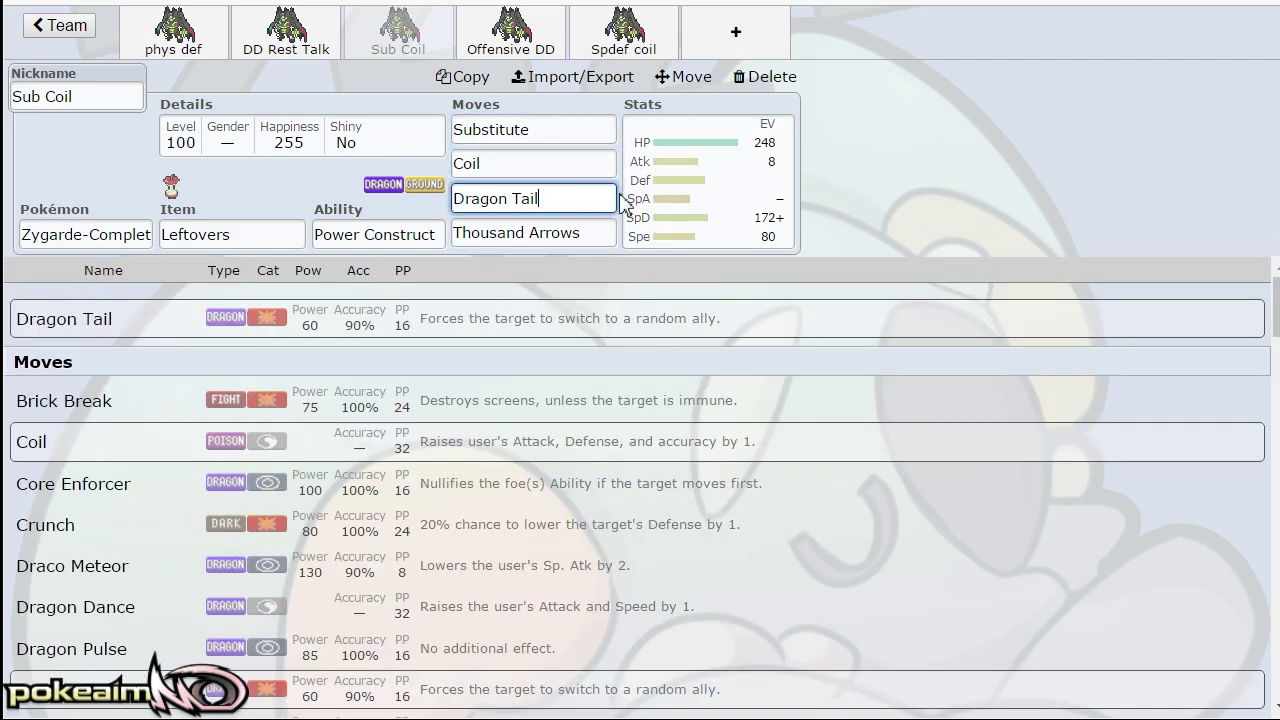
left_click(694, 205)
left_click(540, 158)
left_click(651, 200)
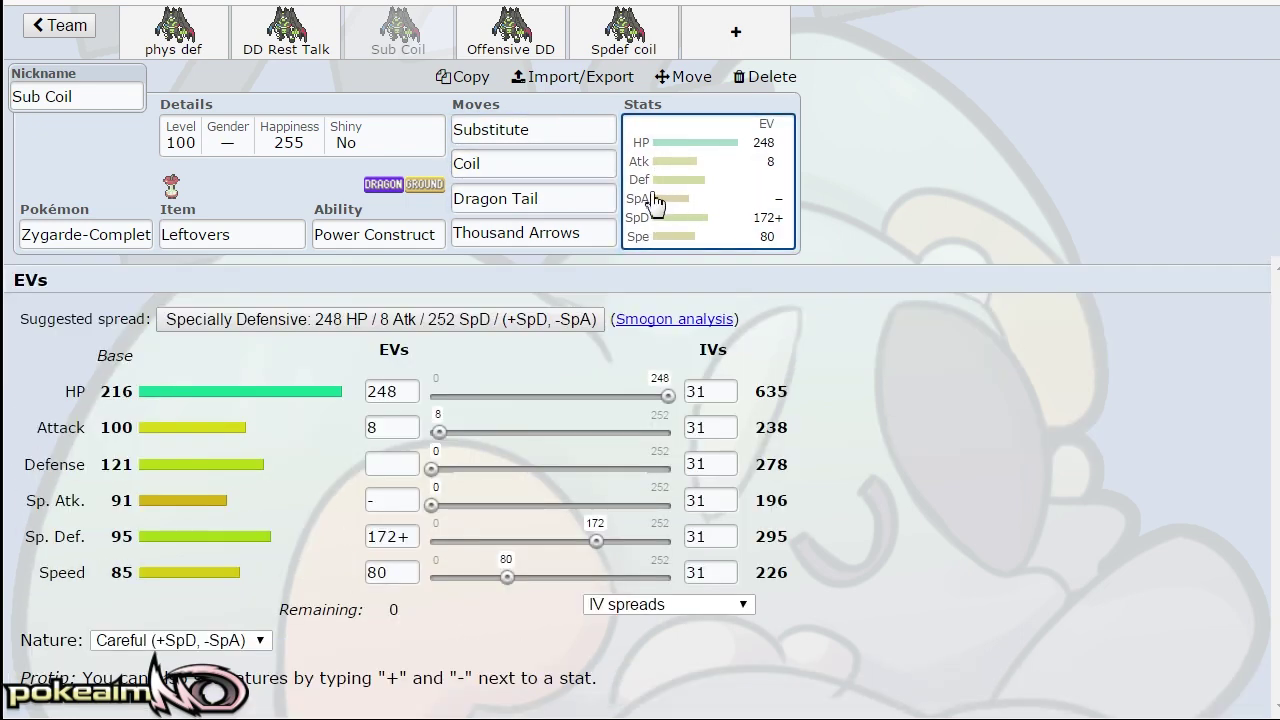
Examine the Sub Coil set's Dragon Tail and Thousand Arrows slots against its EV spread.
left_click(556, 199)
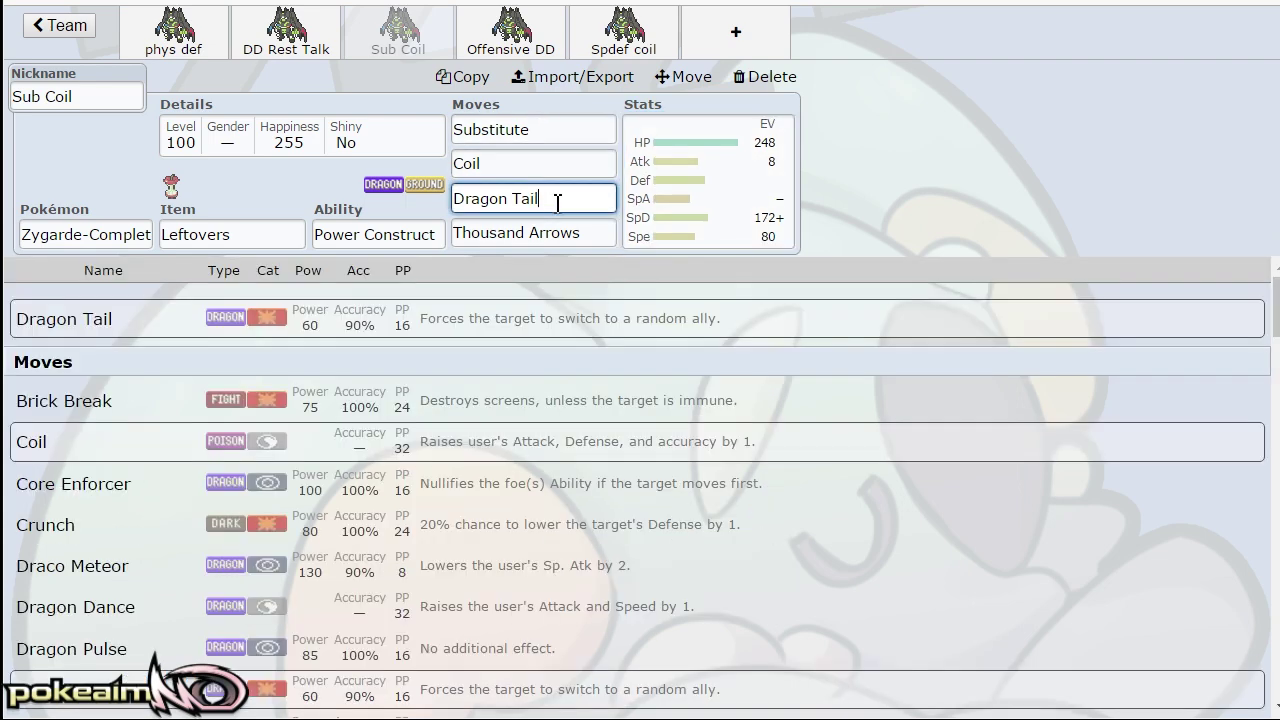
left_click(677, 210)
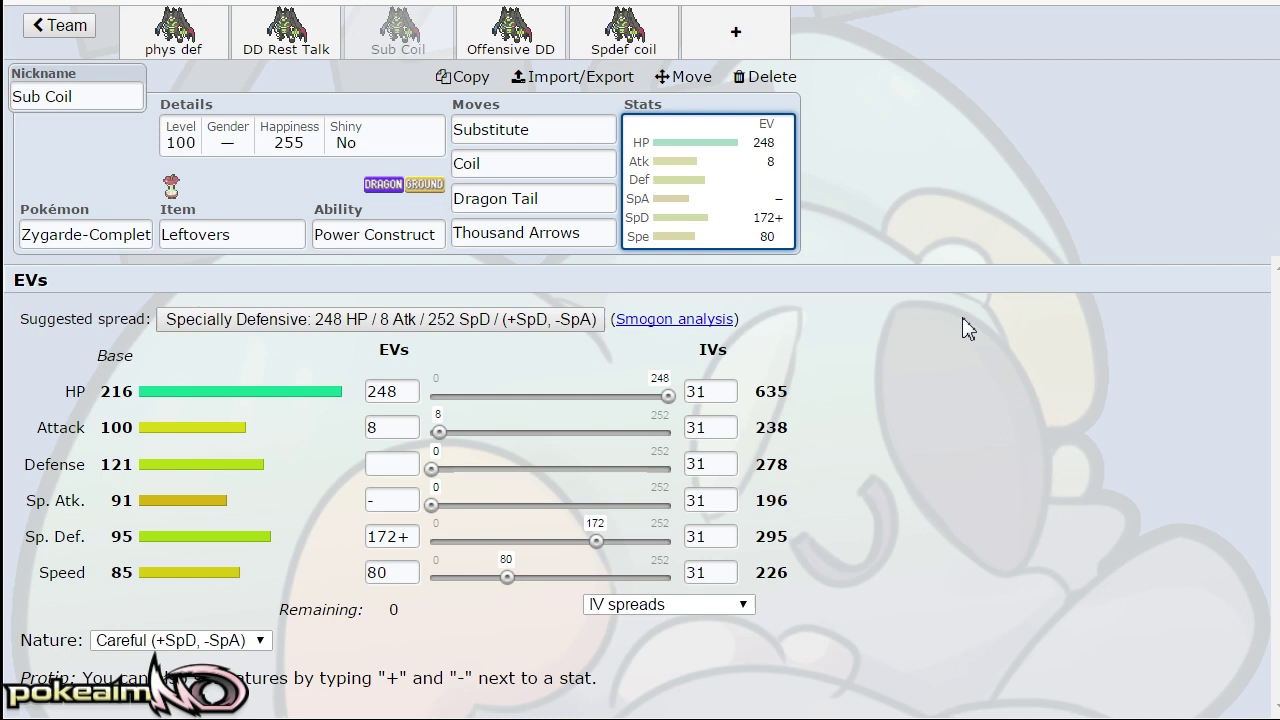
left_click(556, 196)
left_click(590, 230)
left_click(583, 200)
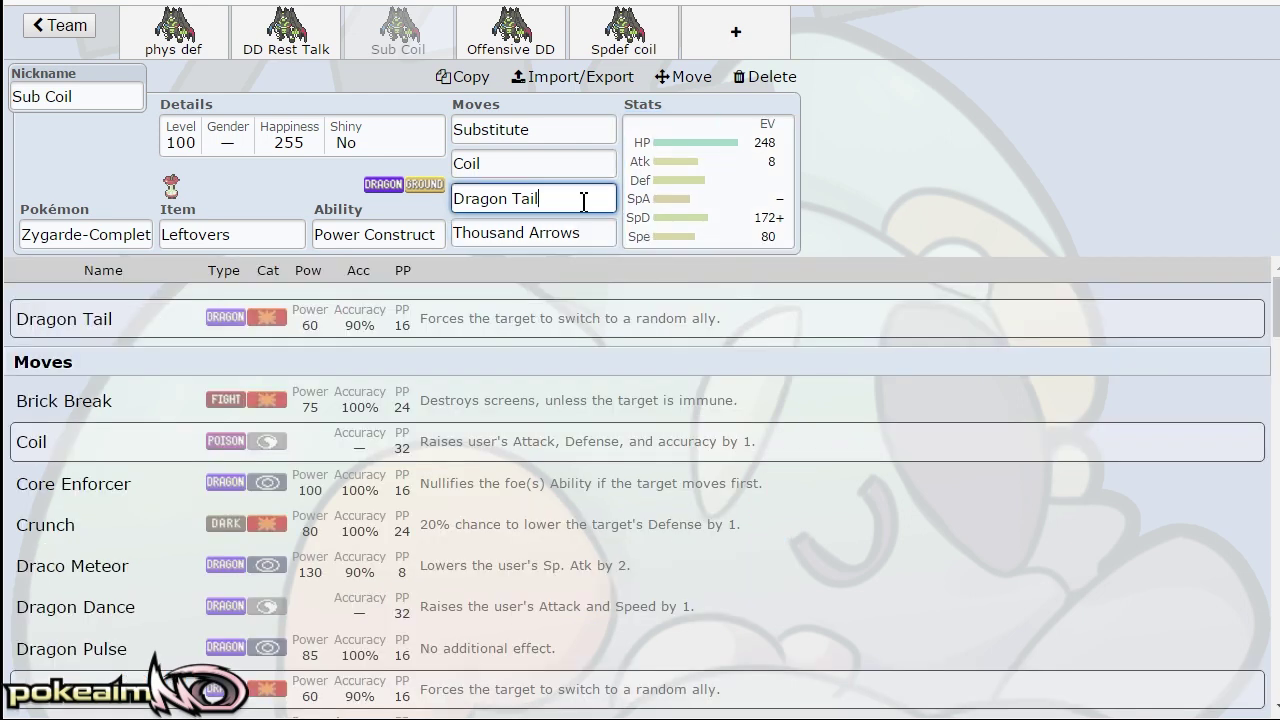
left_click(665, 185)
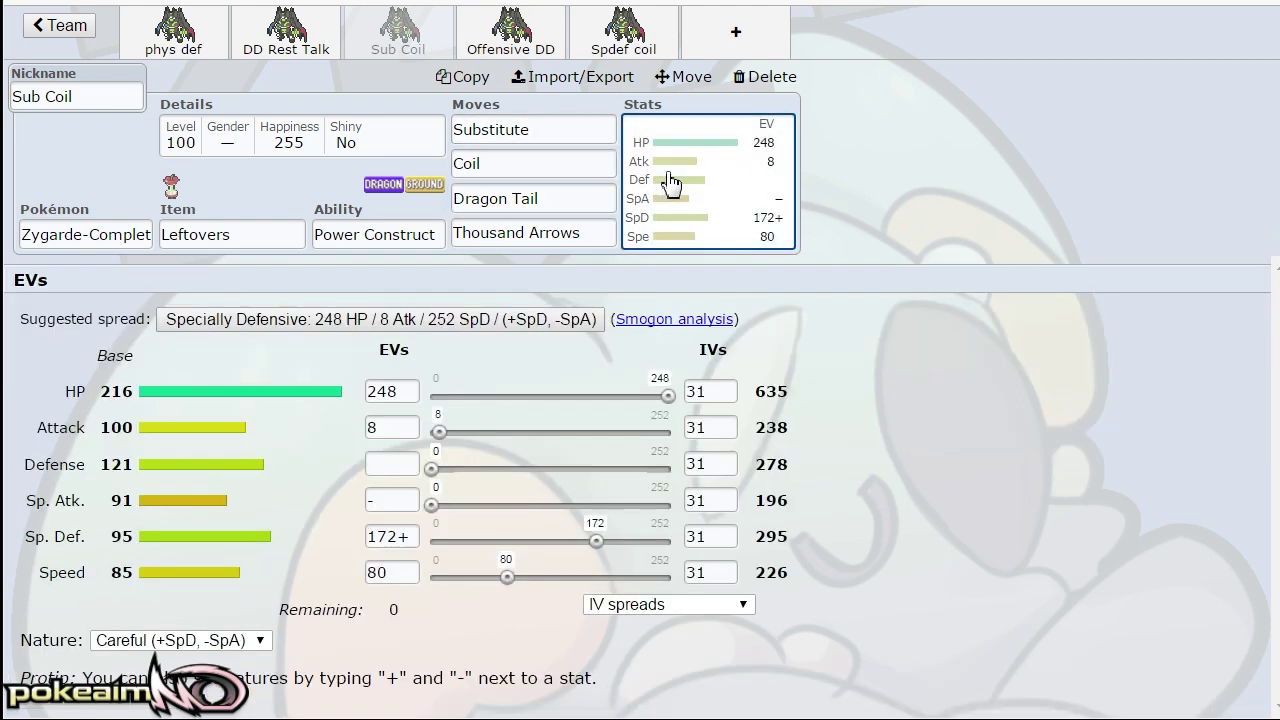
left_click(609, 198)
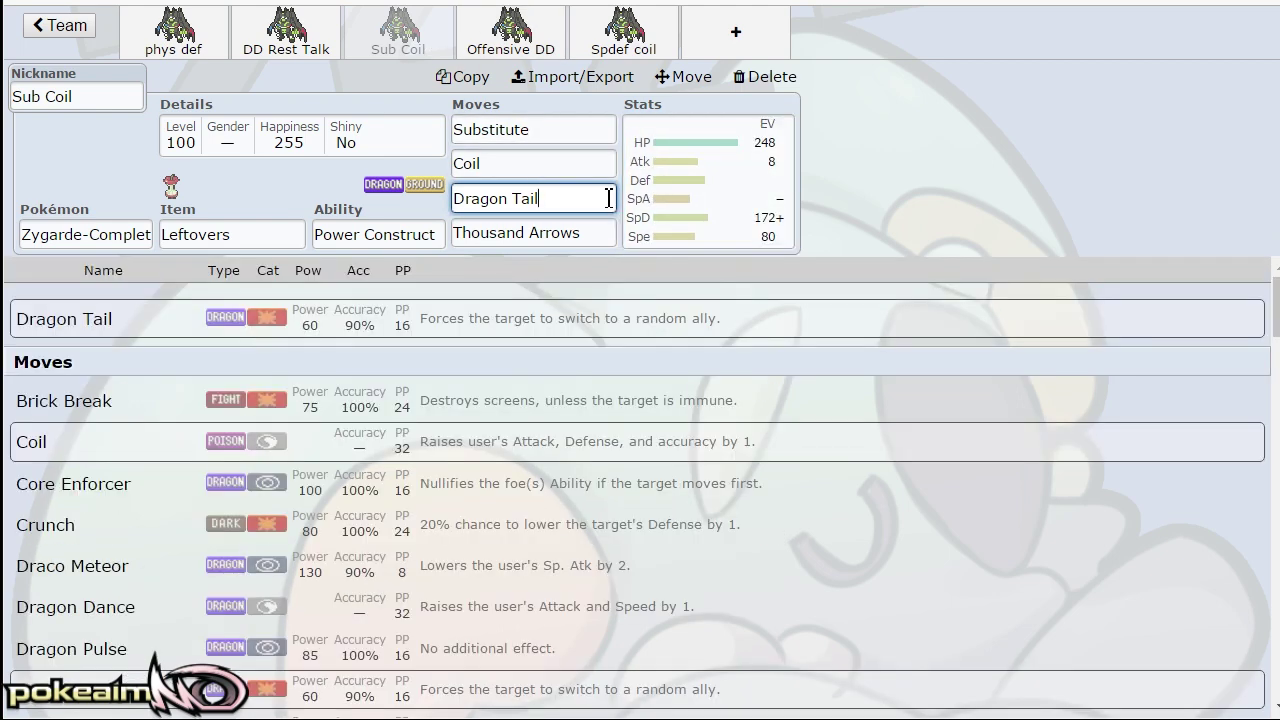
left_click(672, 182)
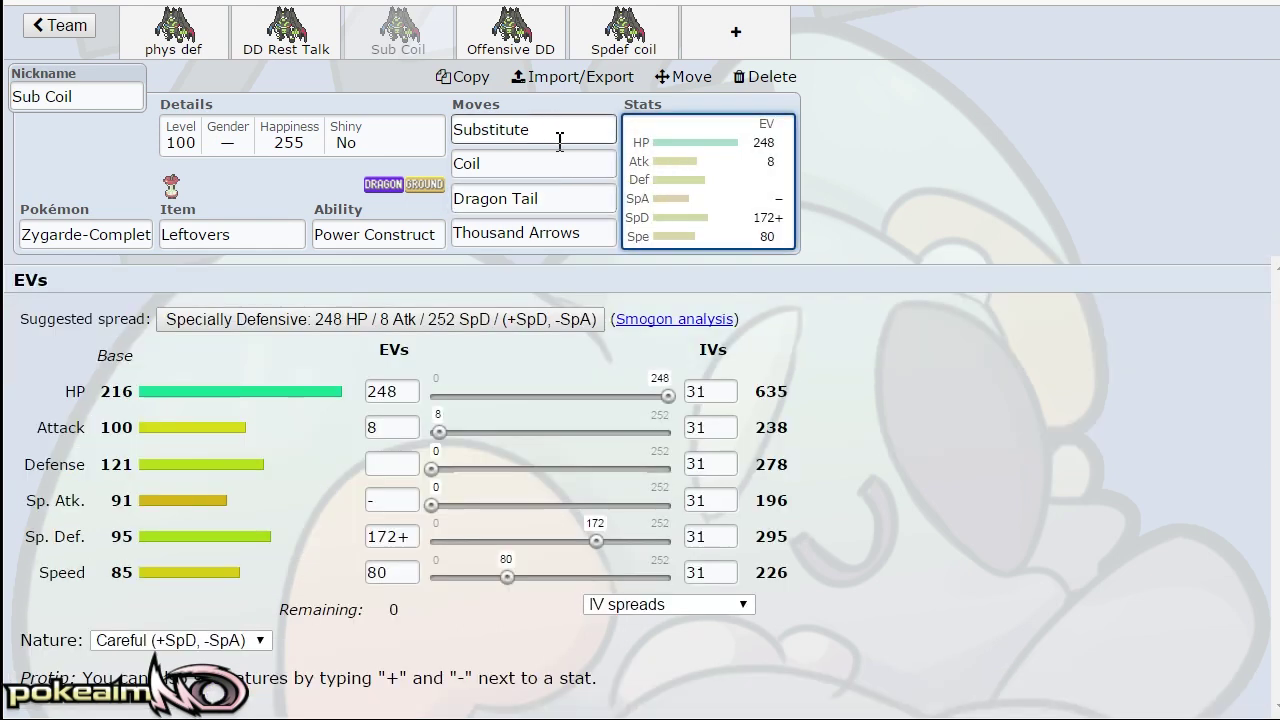
Look through the available Pokémon species for the Sub Coil set and return to its EV spread.
left_click(112, 228)
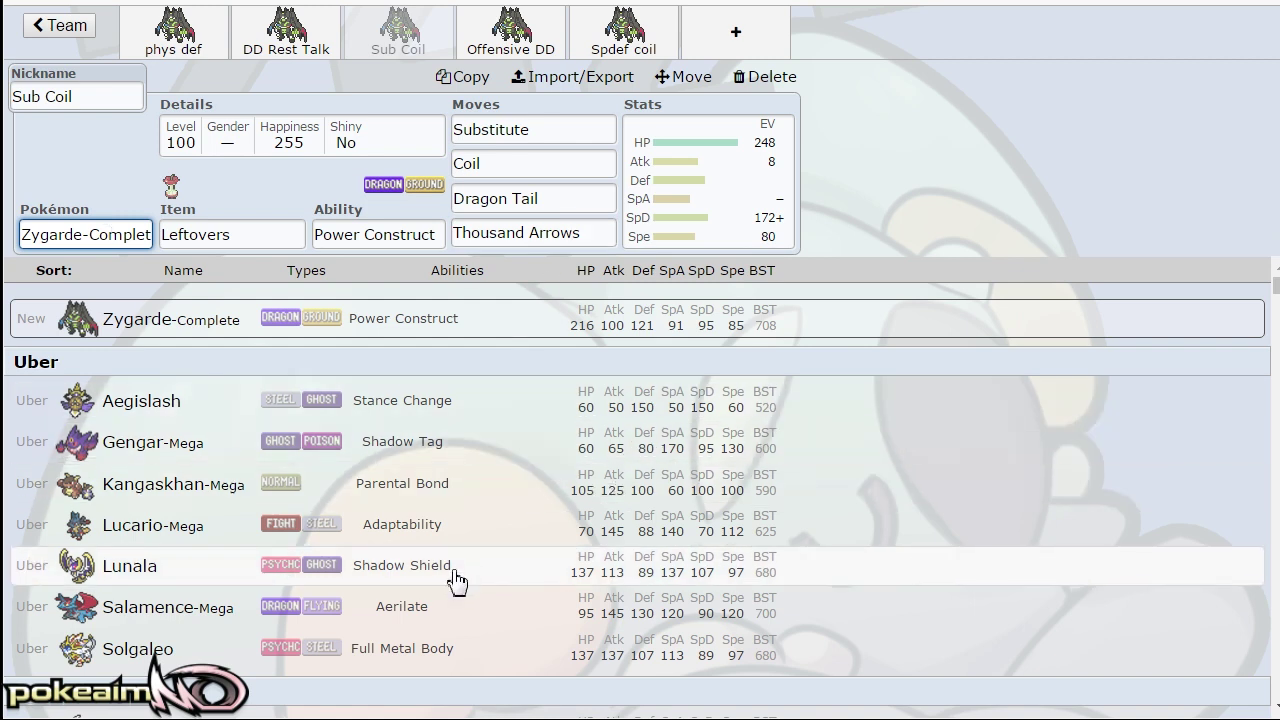
scroll(457, 580, "down", 3)
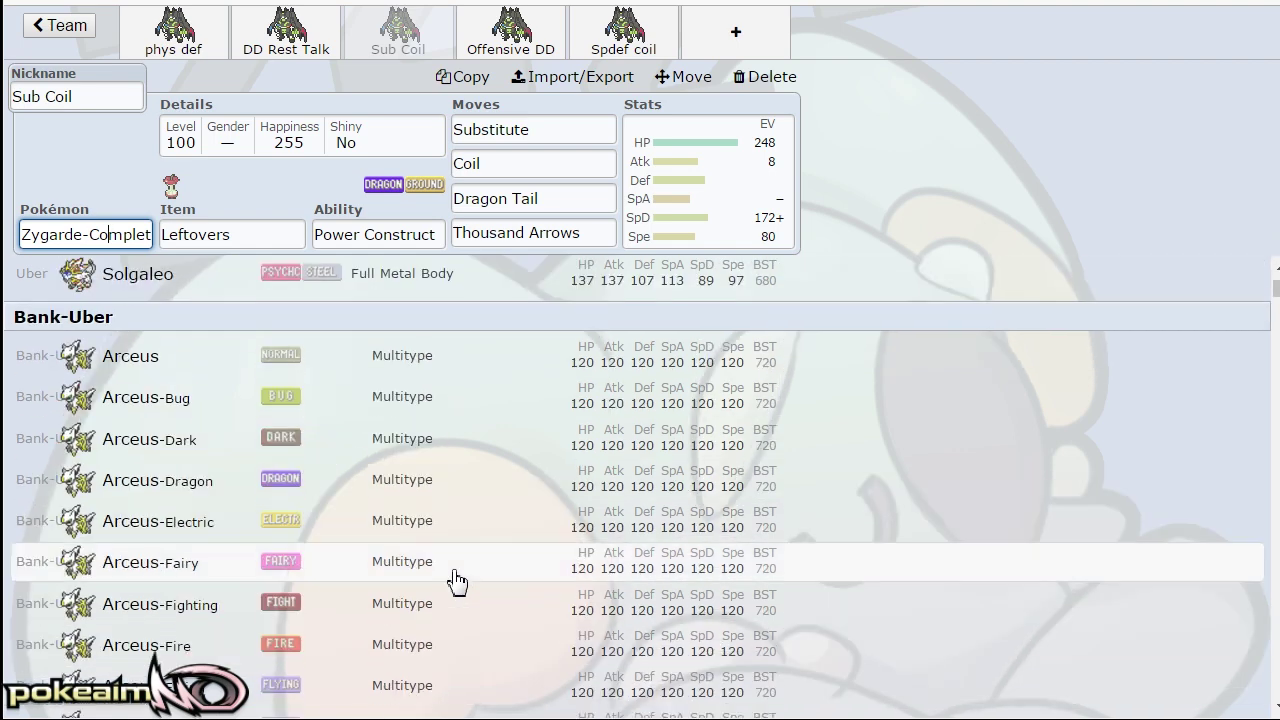
scroll(457, 580, "up", 3)
left_click(668, 238)
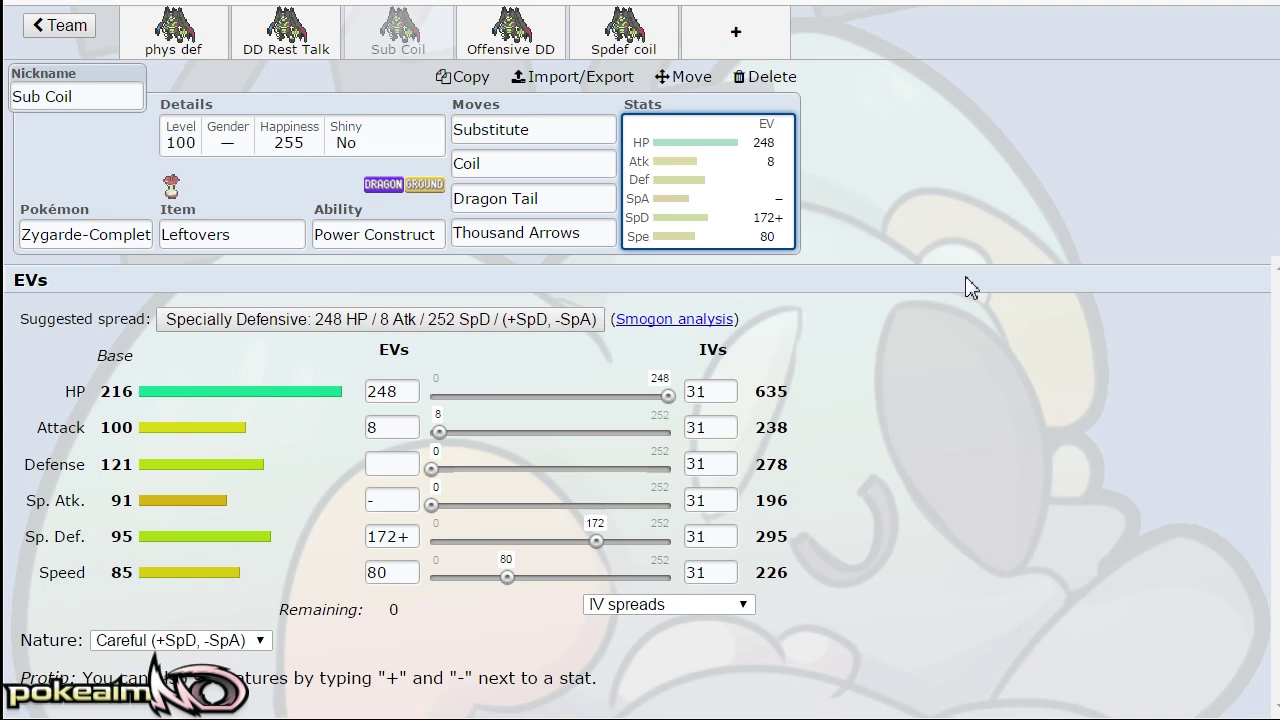
Open the Offensive DD set and review its Dragon Dance, Thousand Arrows, Outrage and Iron Tail entries alongside its EV spread.
left_click(511, 32)
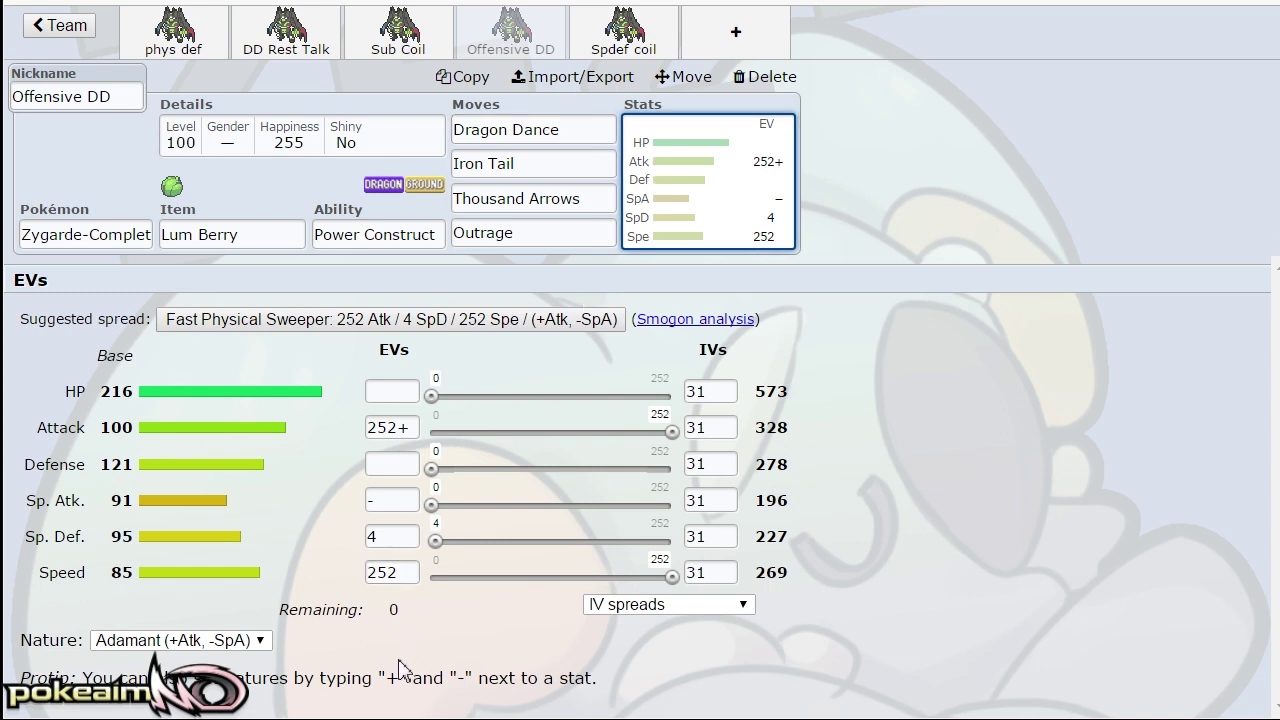
left_click(562, 134)
left_click(586, 200)
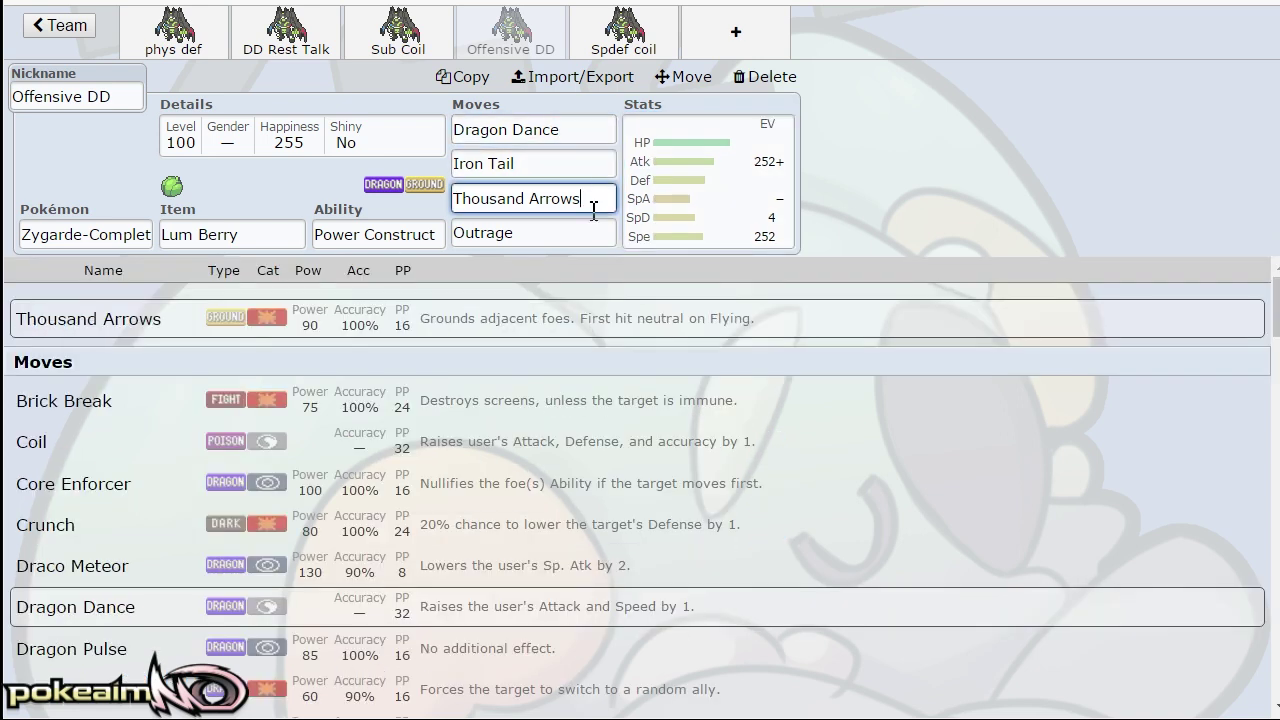
left_click(579, 234)
left_click(533, 163)
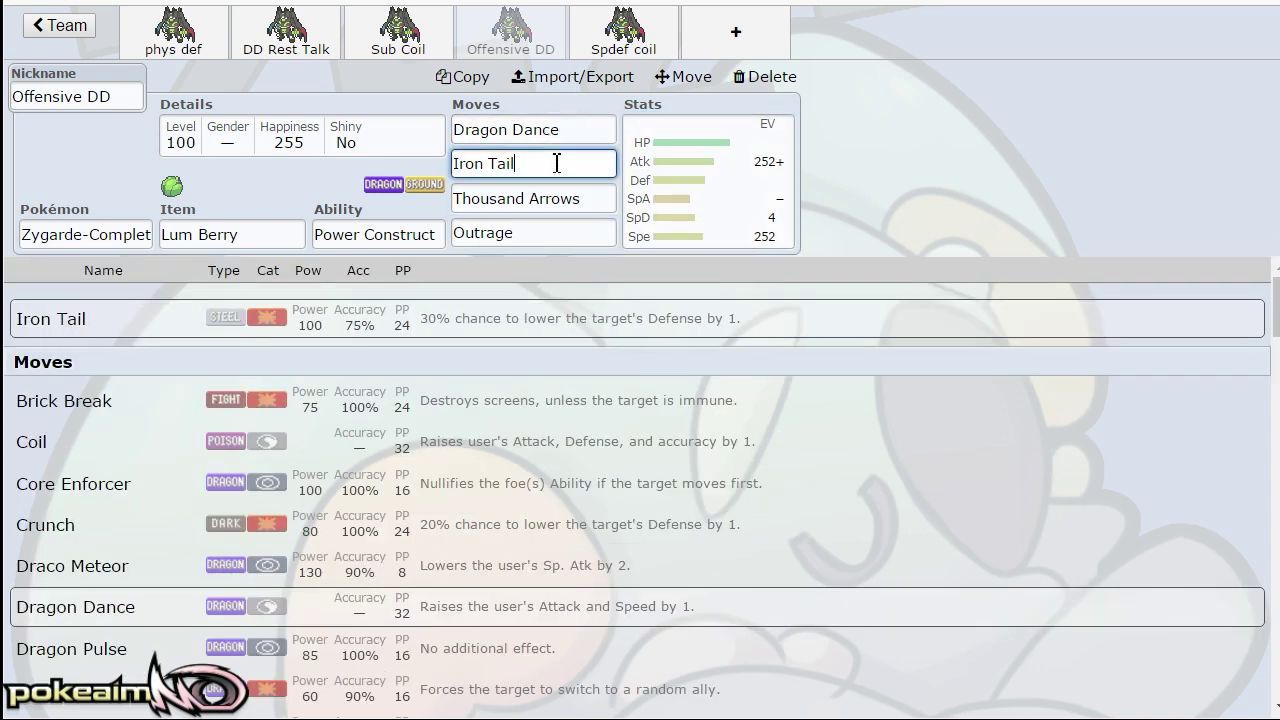
left_click(697, 192)
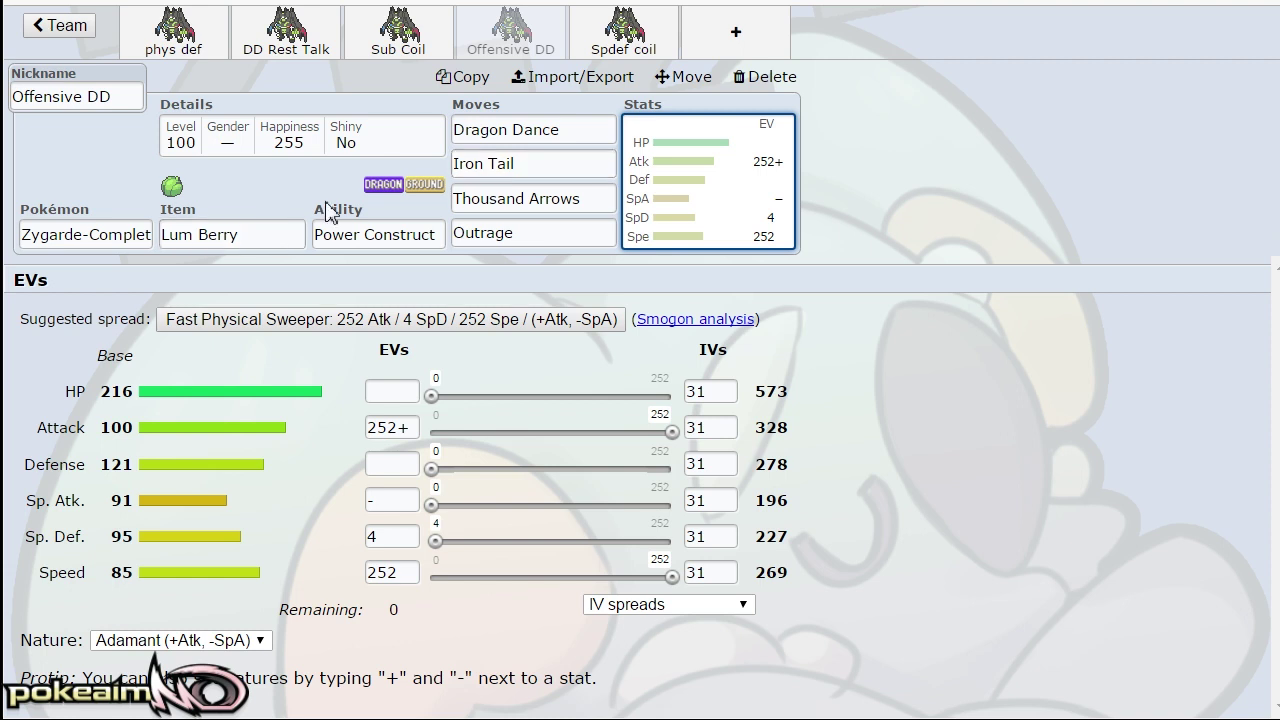
Examine the Offensive DD set's Thousand Arrows details and its EV spread.
left_click_drag(574, 198, 583, 197)
left_click(590, 197)
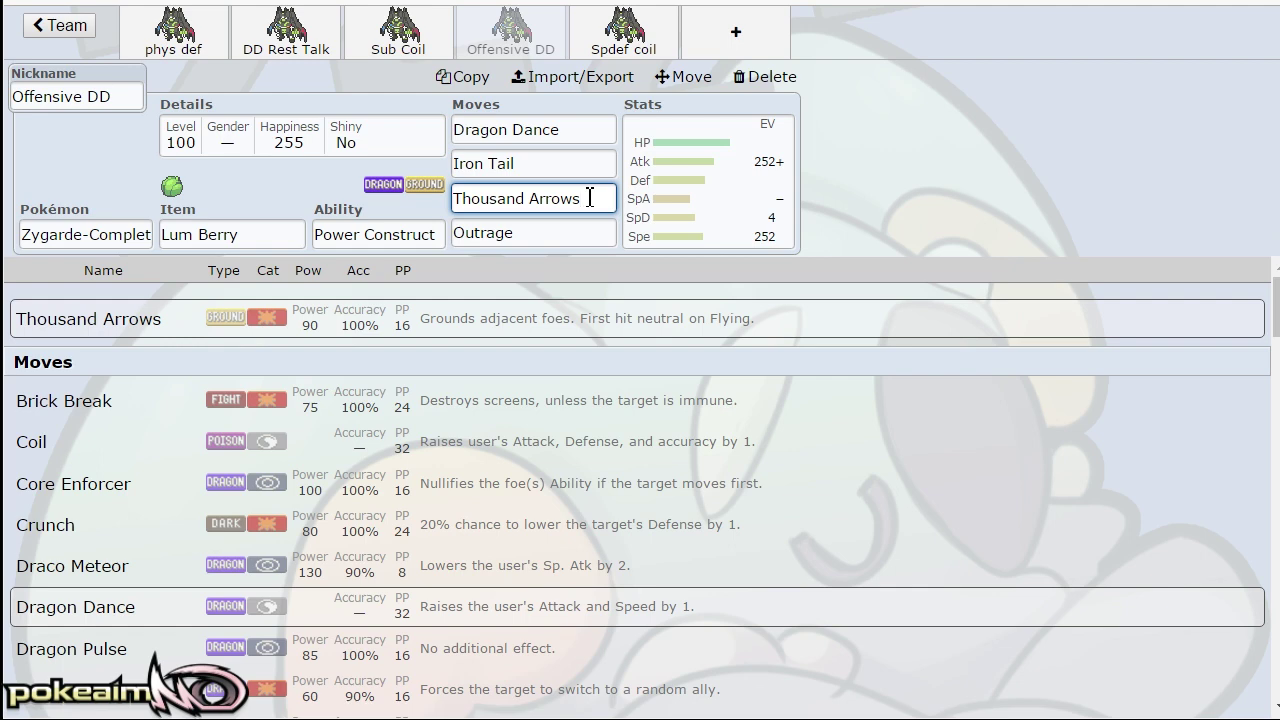
left_click(637, 170)
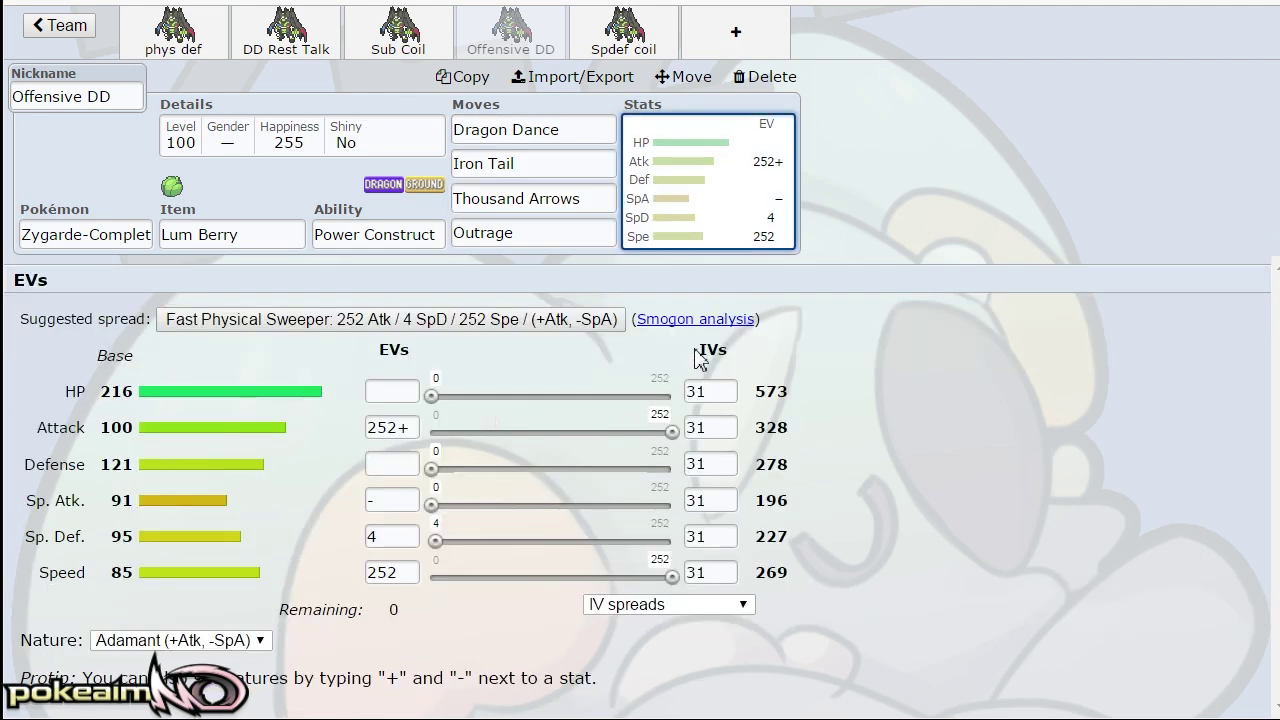
Compare the Offensive DD set with the Sub Coil and DD Rest Talk sets.
left_click(397, 40)
left_click(320, 45)
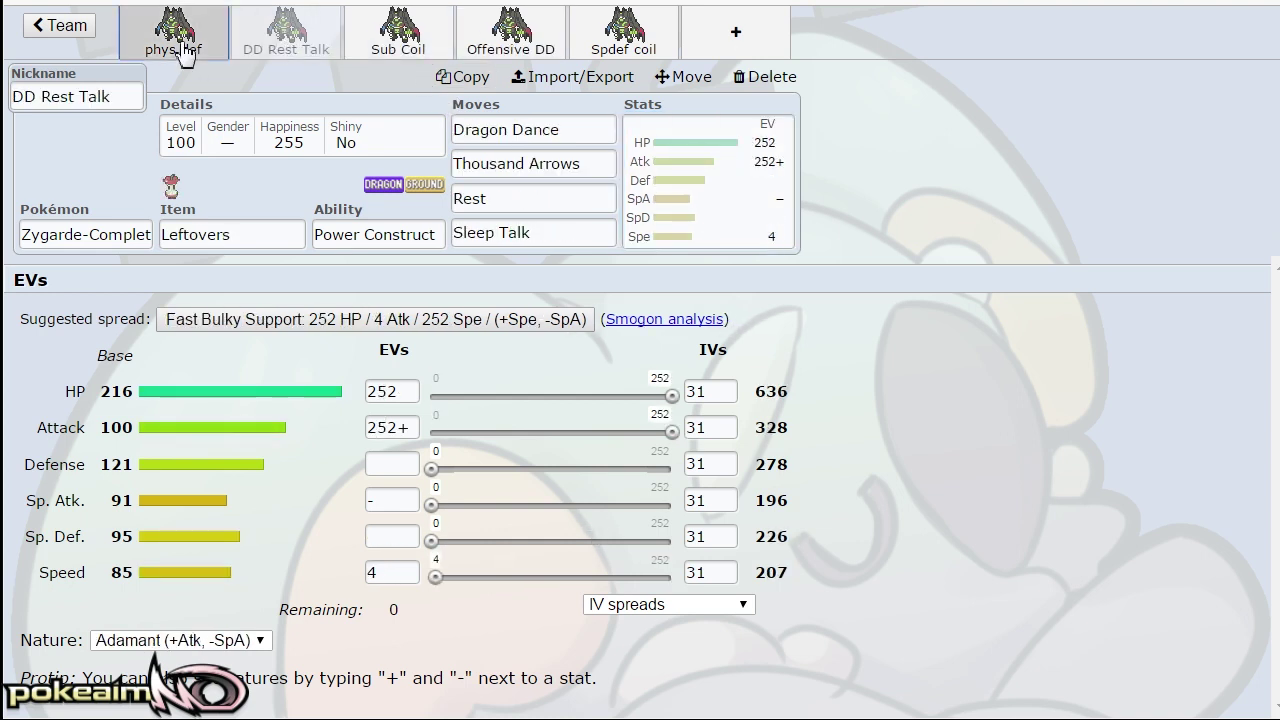
left_click(395, 48)
left_click(503, 54)
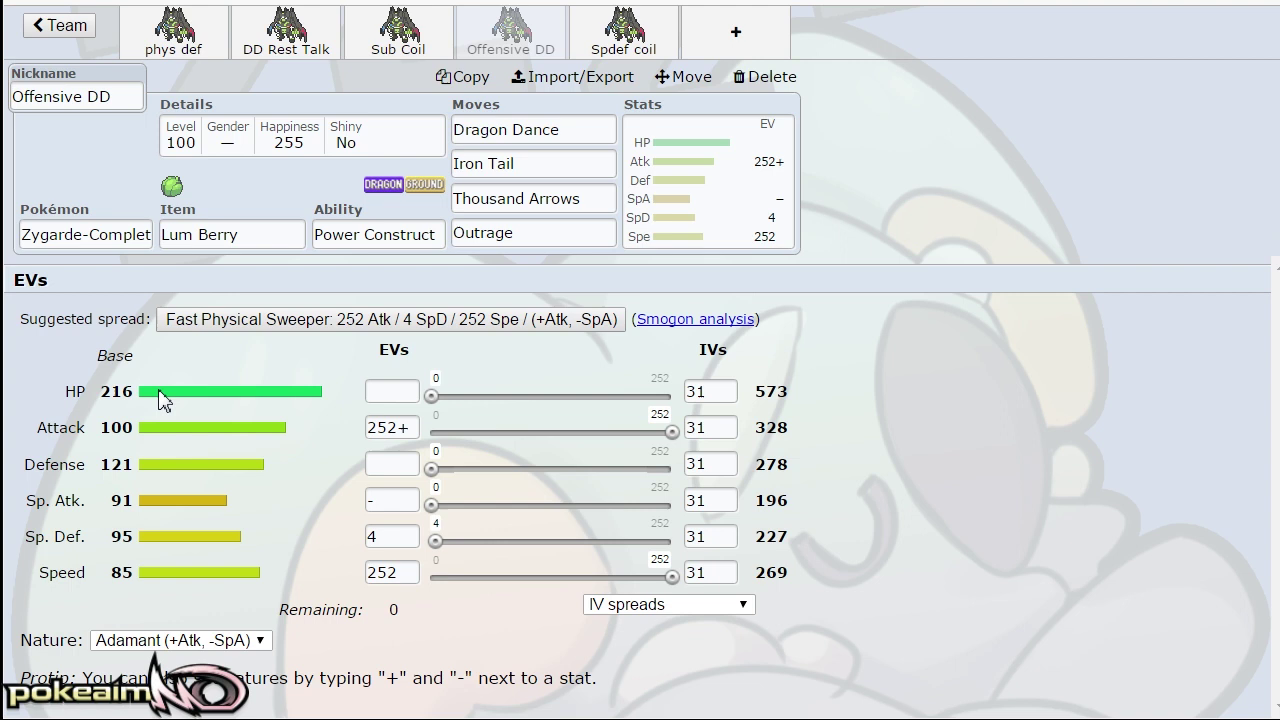
Examine the Offensive DD set's Outrage slot and alternative moves, checking them against its EV spread and Thousand Arrows.
left_click(522, 232)
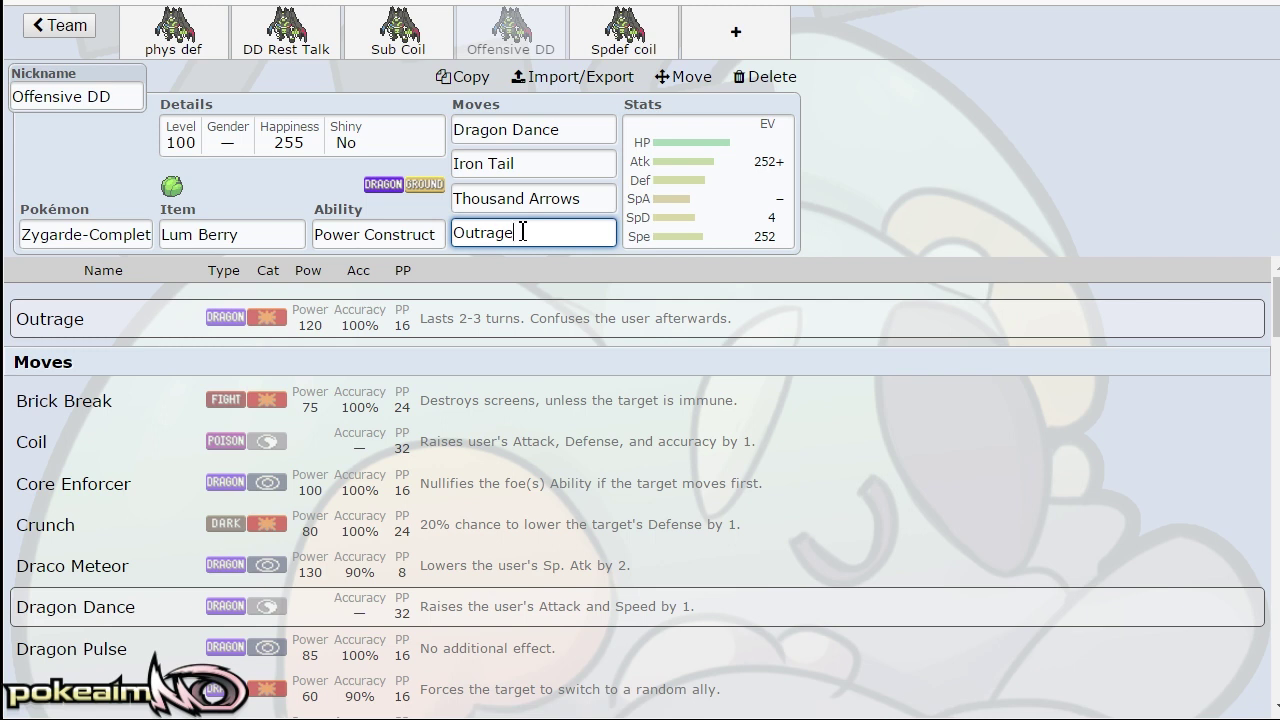
scroll(577, 369, "down", 2)
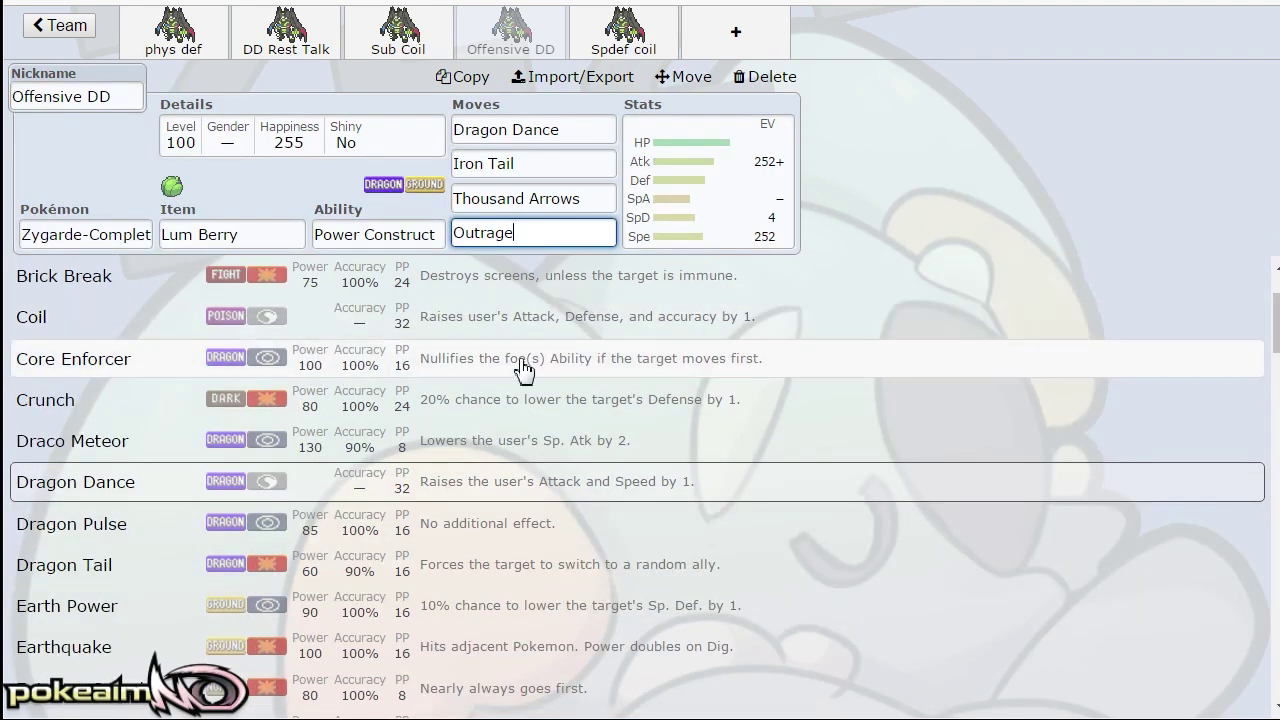
left_click(729, 234)
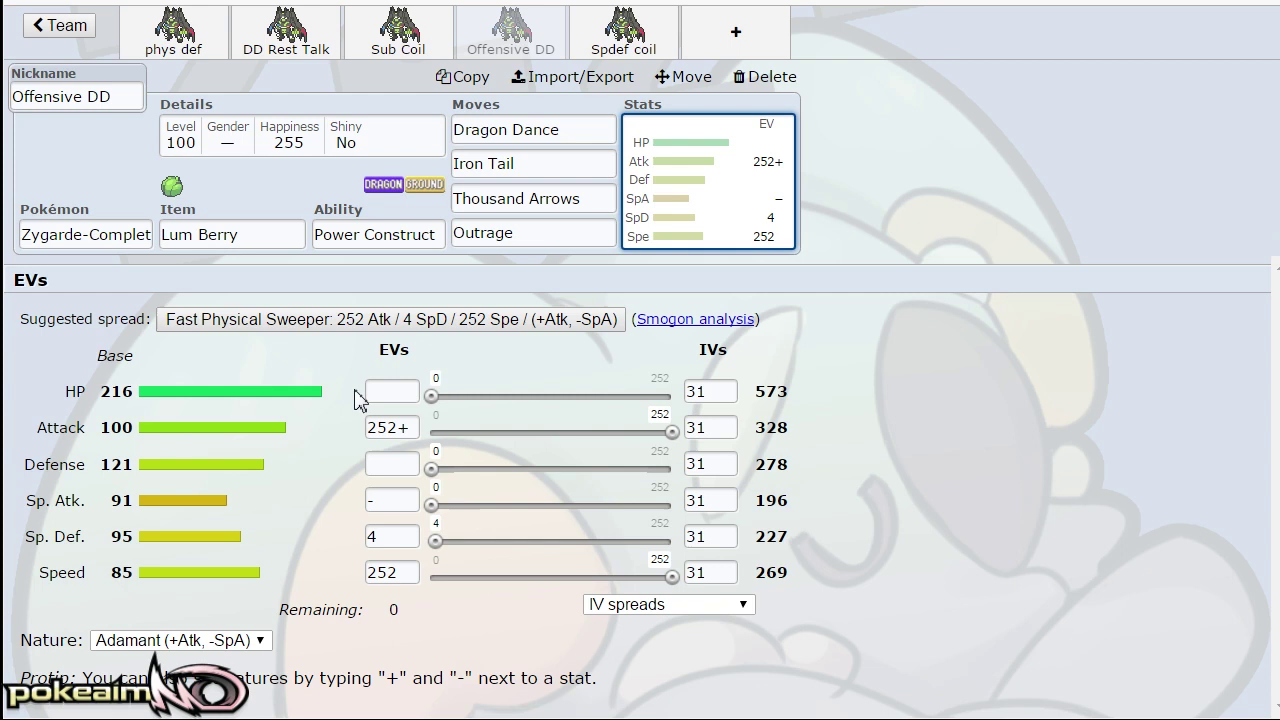
left_click(579, 199)
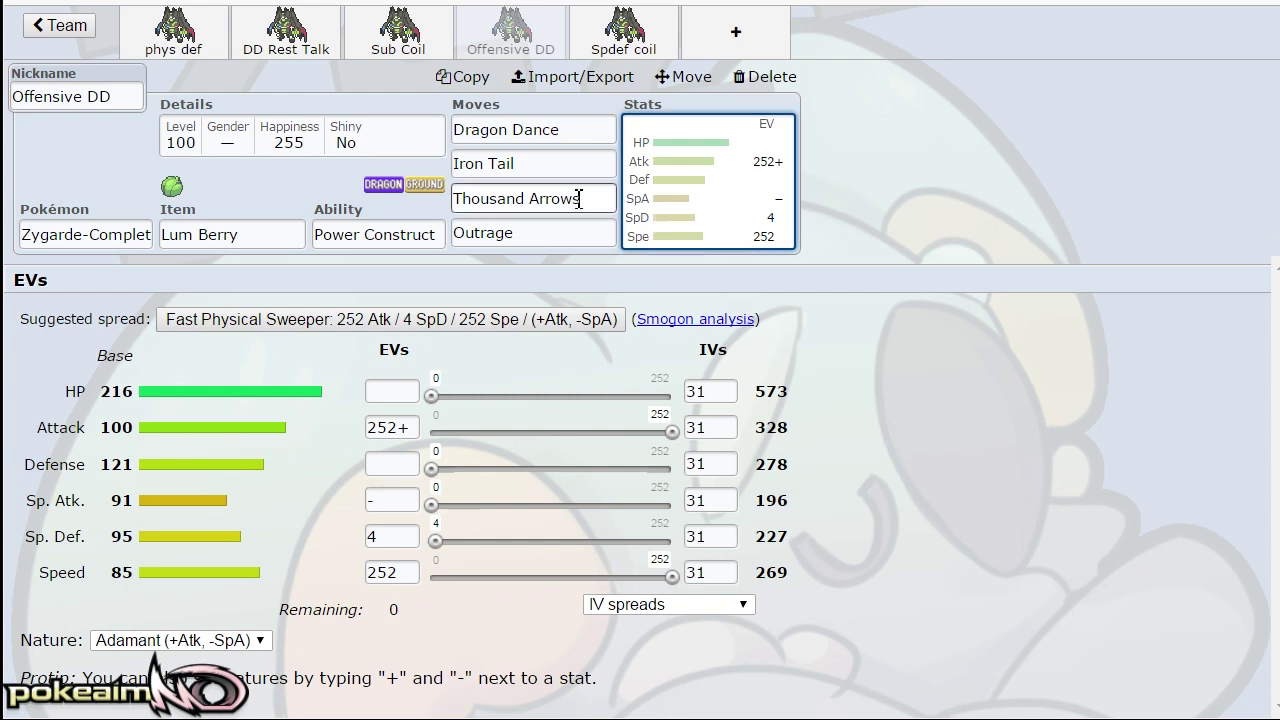
Compare the moves and EV spreads of the phys def, DD Rest Talk, Sub Coil and Offensive DD sets.
left_click(420, 35)
left_click(300, 35)
left_click(440, 45)
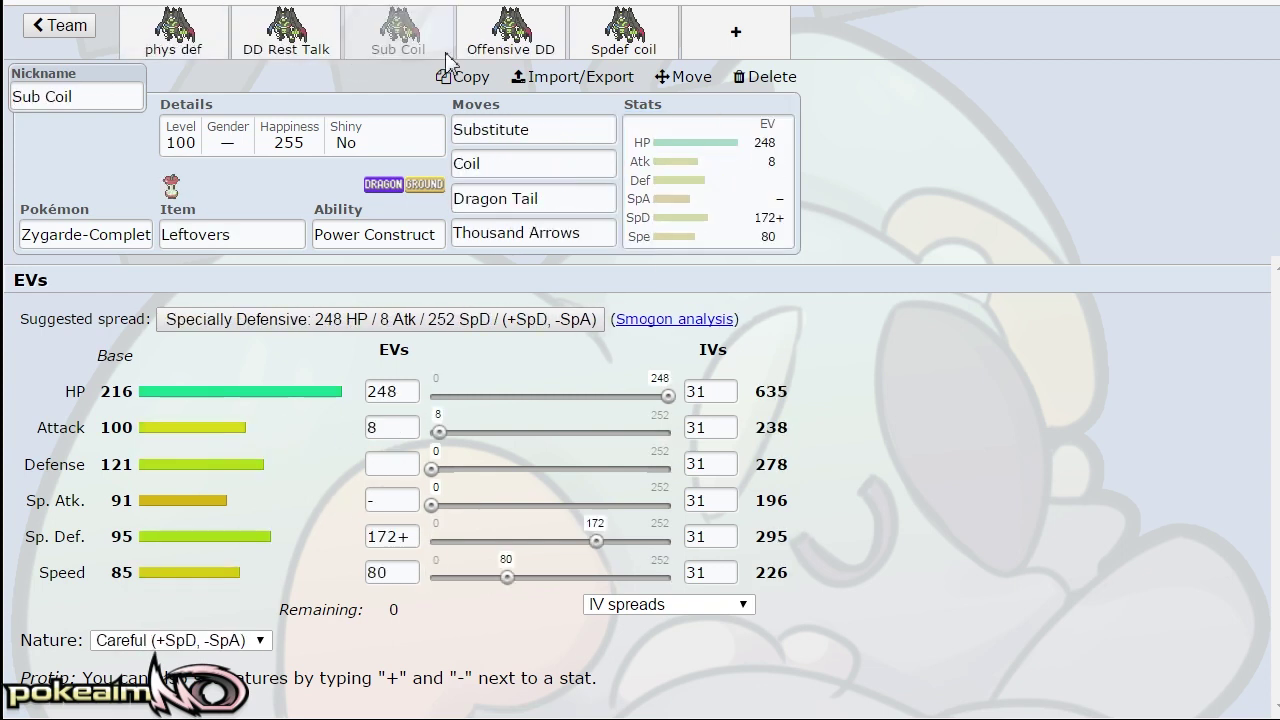
left_click(470, 40)
left_click(285, 35)
left_click(175, 35)
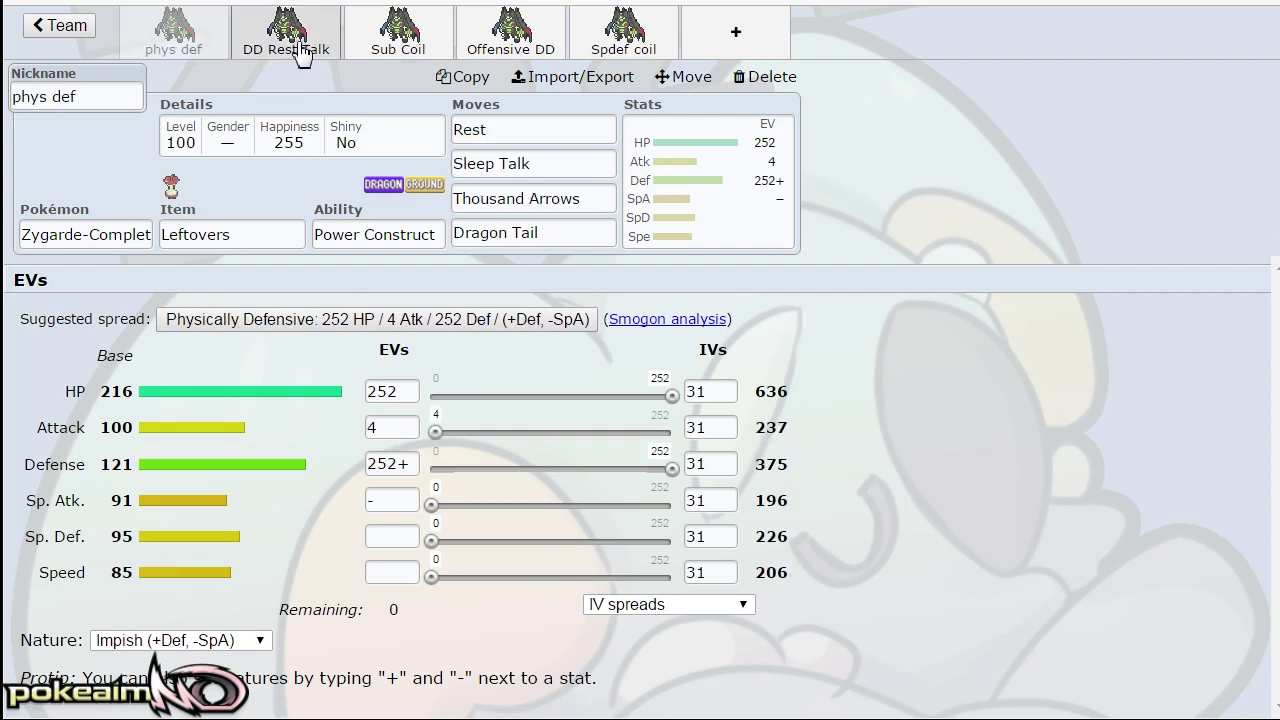
left_click(300, 50)
left_click(423, 47)
left_click(512, 46)
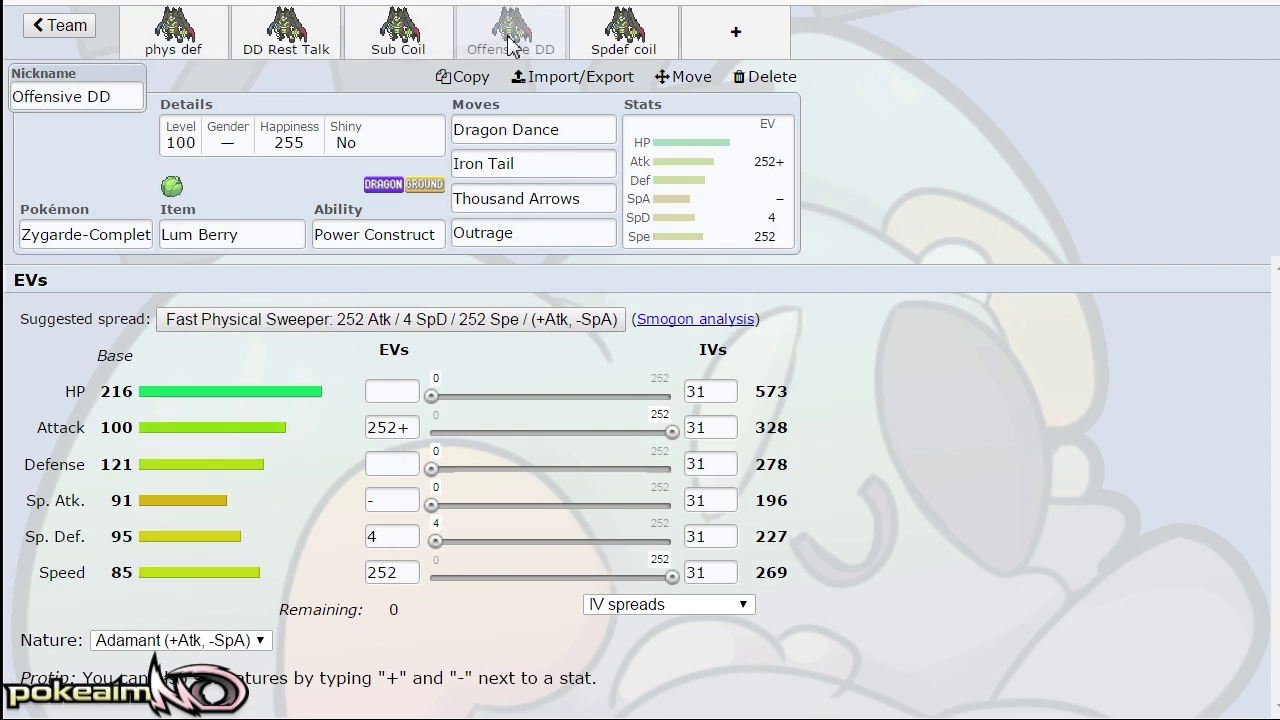
Browse the move options for the Offensive DD set's Thousand Arrows slot and return to its EV spread.
left_click(535, 200)
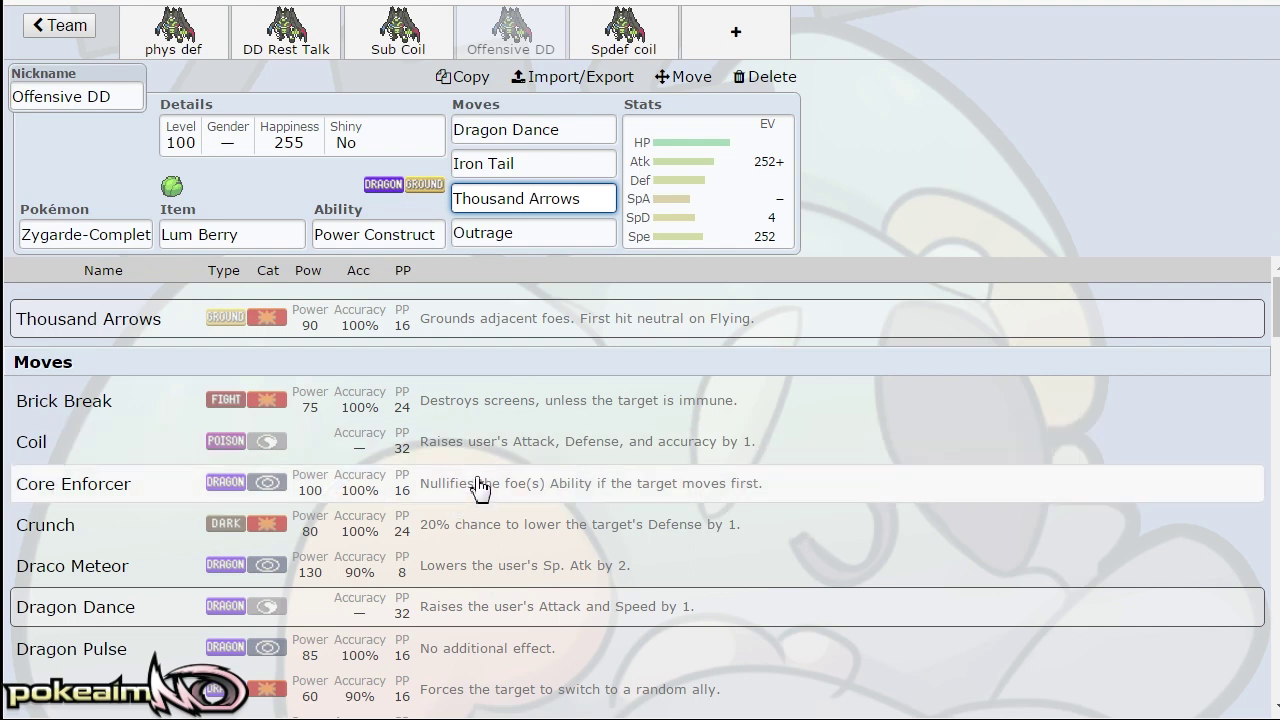
scroll(457, 514, "down", 3)
scroll(457, 525, "up", 3)
scroll(433, 487, "down", 6)
scroll(430, 486, "up", 7)
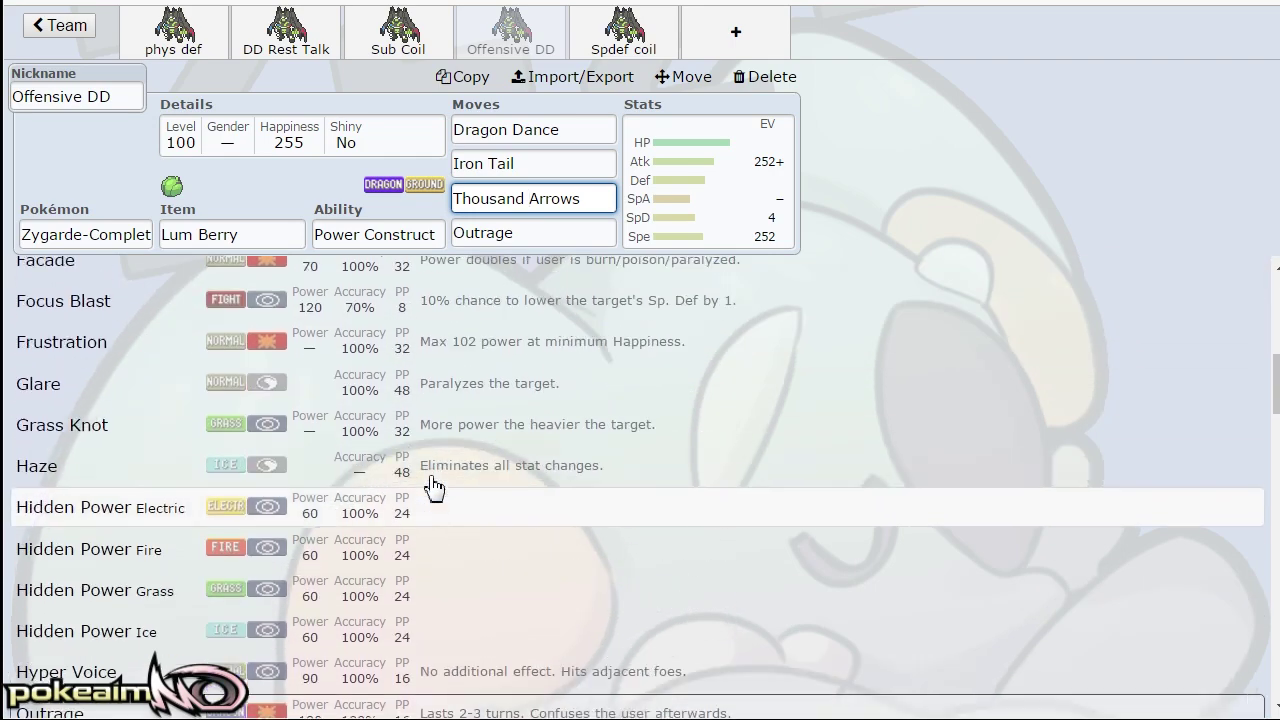
left_click(648, 238)
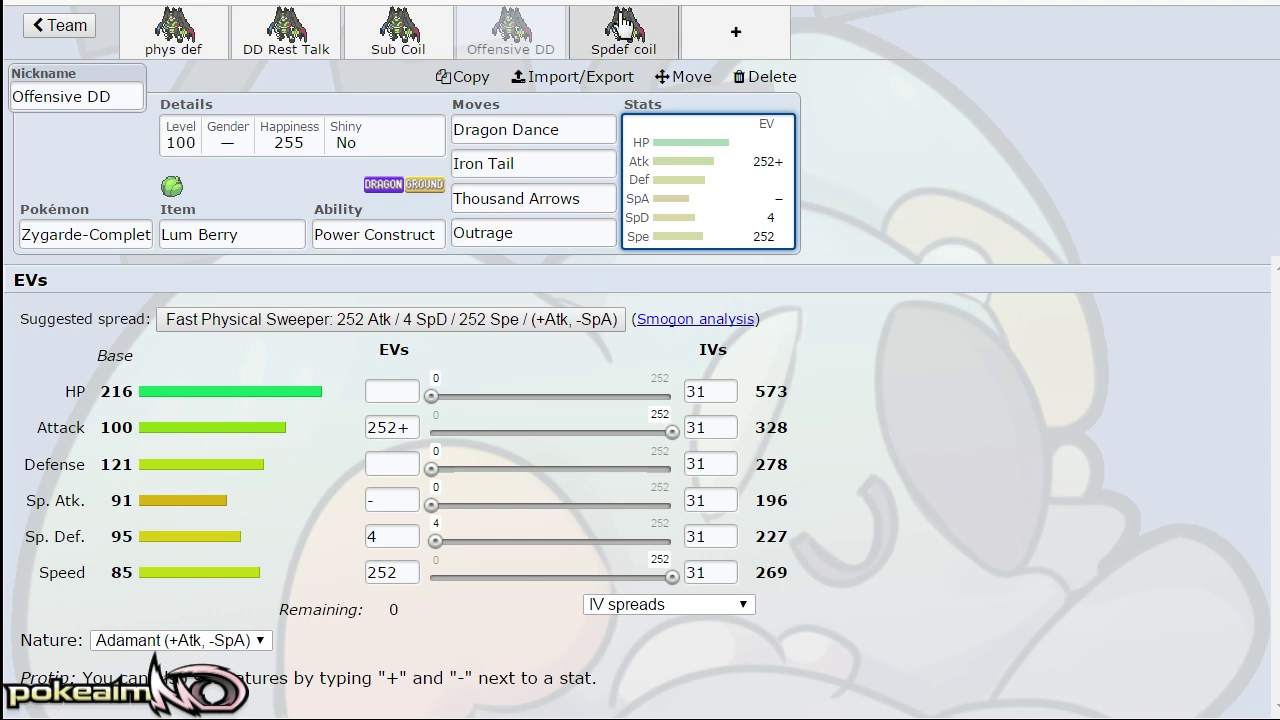
Check the phys def set and open the Spdef coil set's EV spread for comparison.
left_click(182, 50)
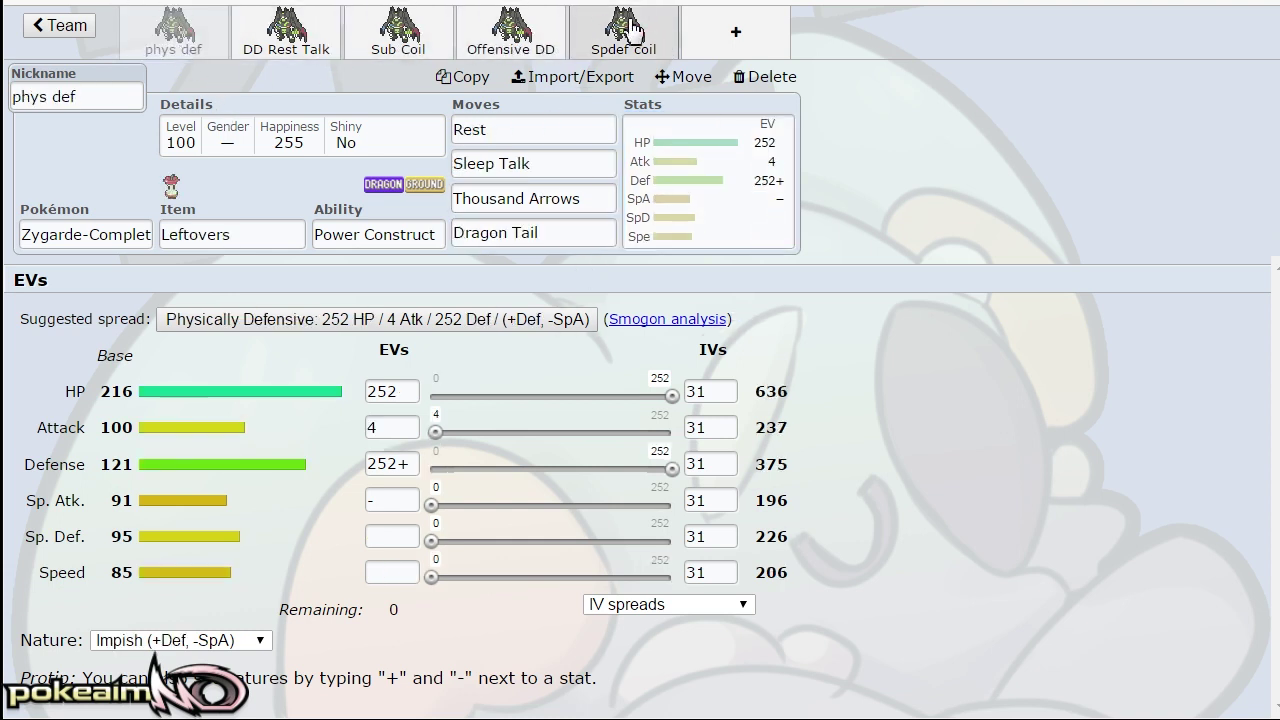
left_click(604, 38)
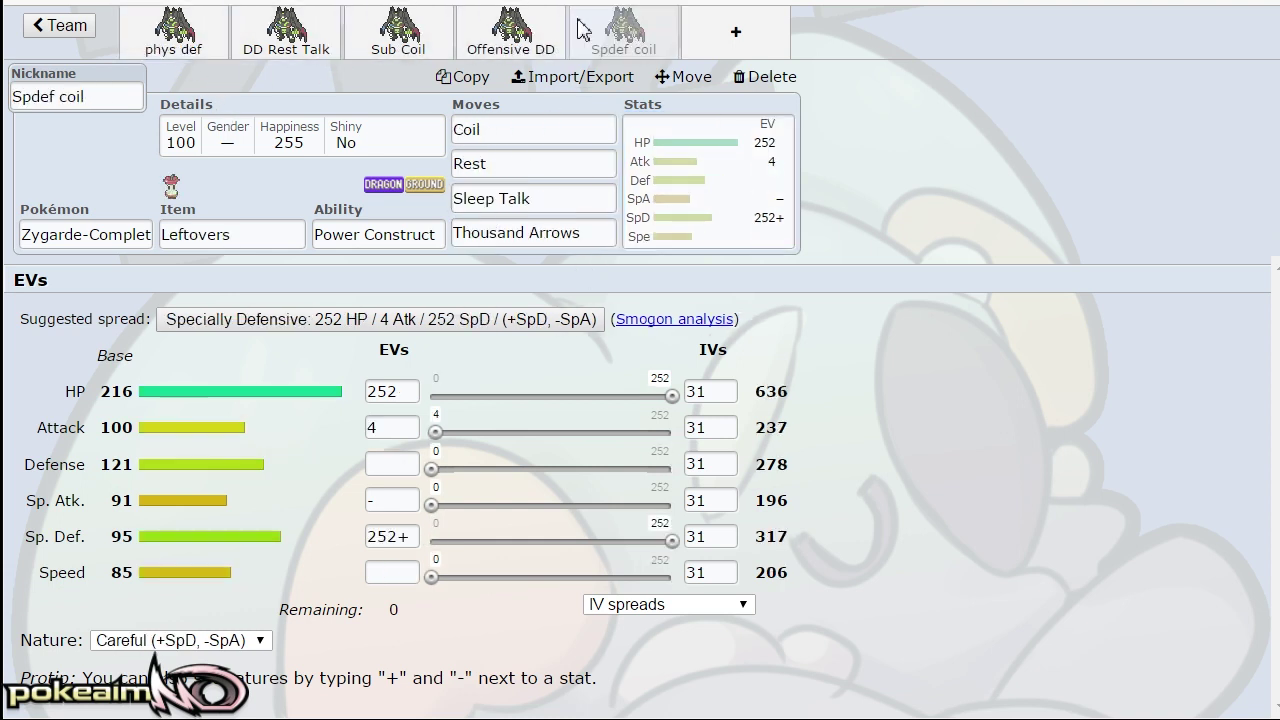
left_click(694, 186)
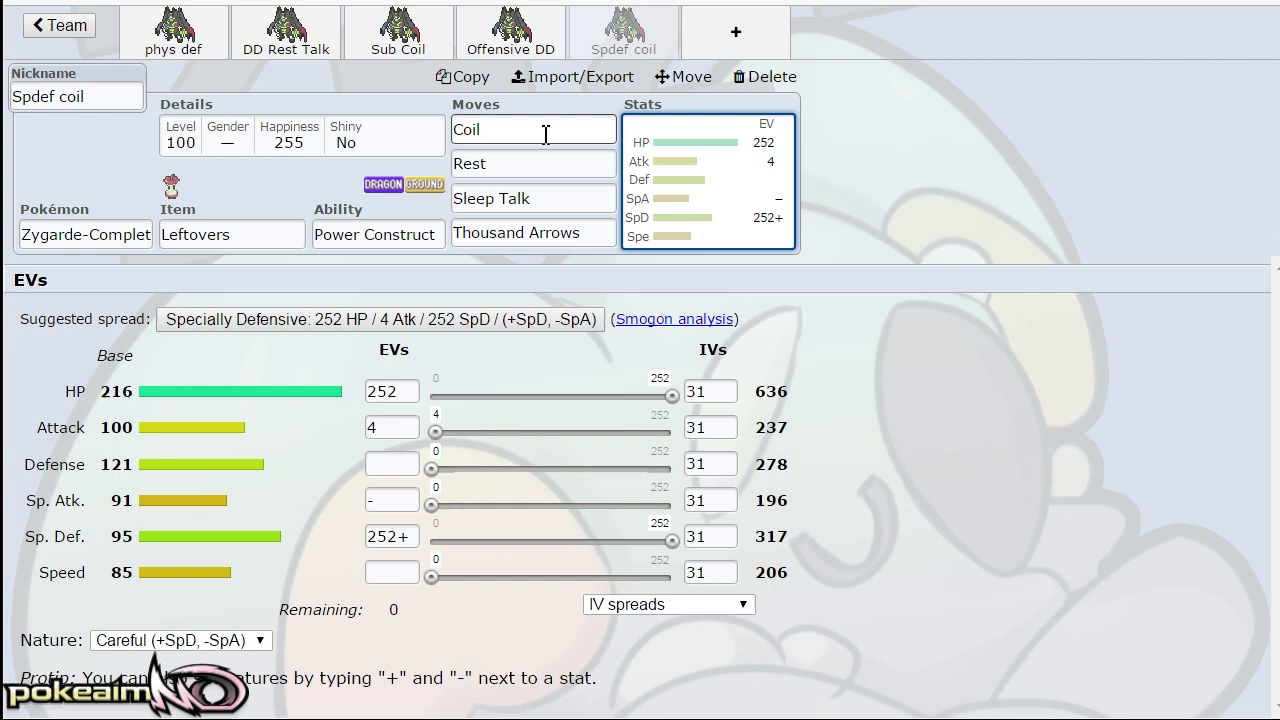
Compare the Sub Coil set with Spdef coil, examining Spdef coil's Thousand Arrows and Sleep Talk slots against its EV spread.
left_click(398, 38)
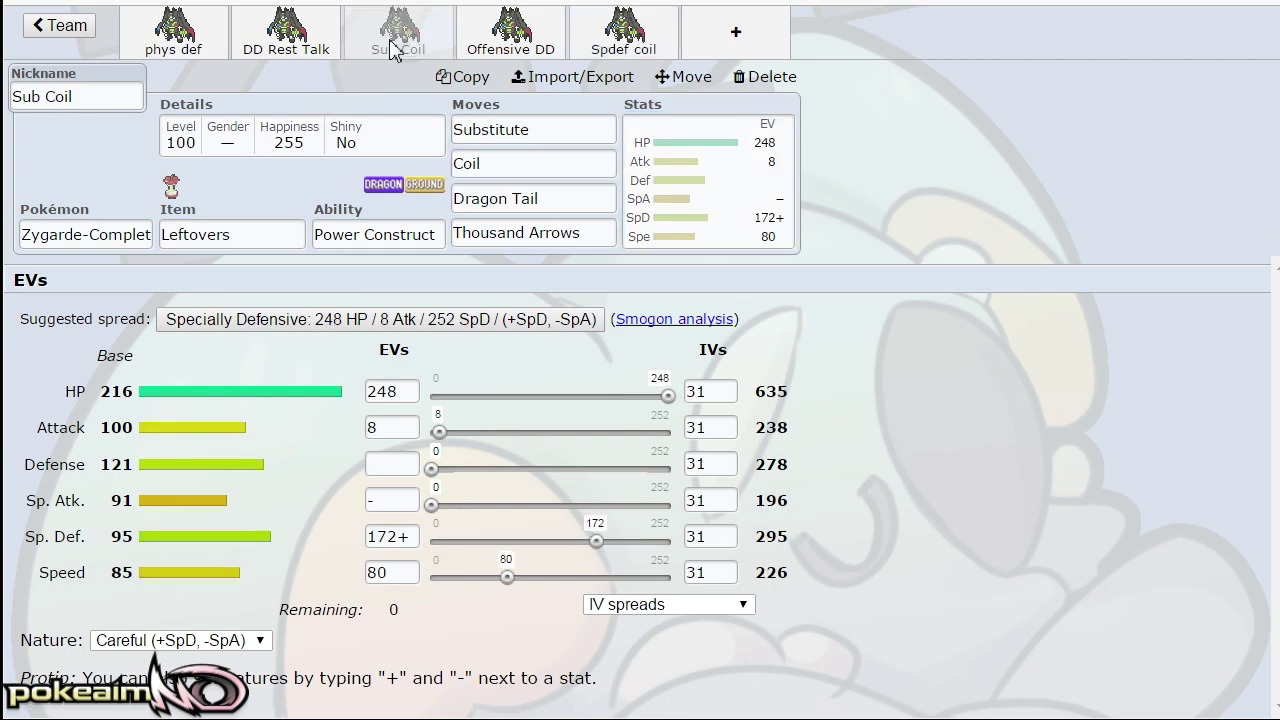
left_click(580, 40)
left_click(574, 231)
left_click(571, 200)
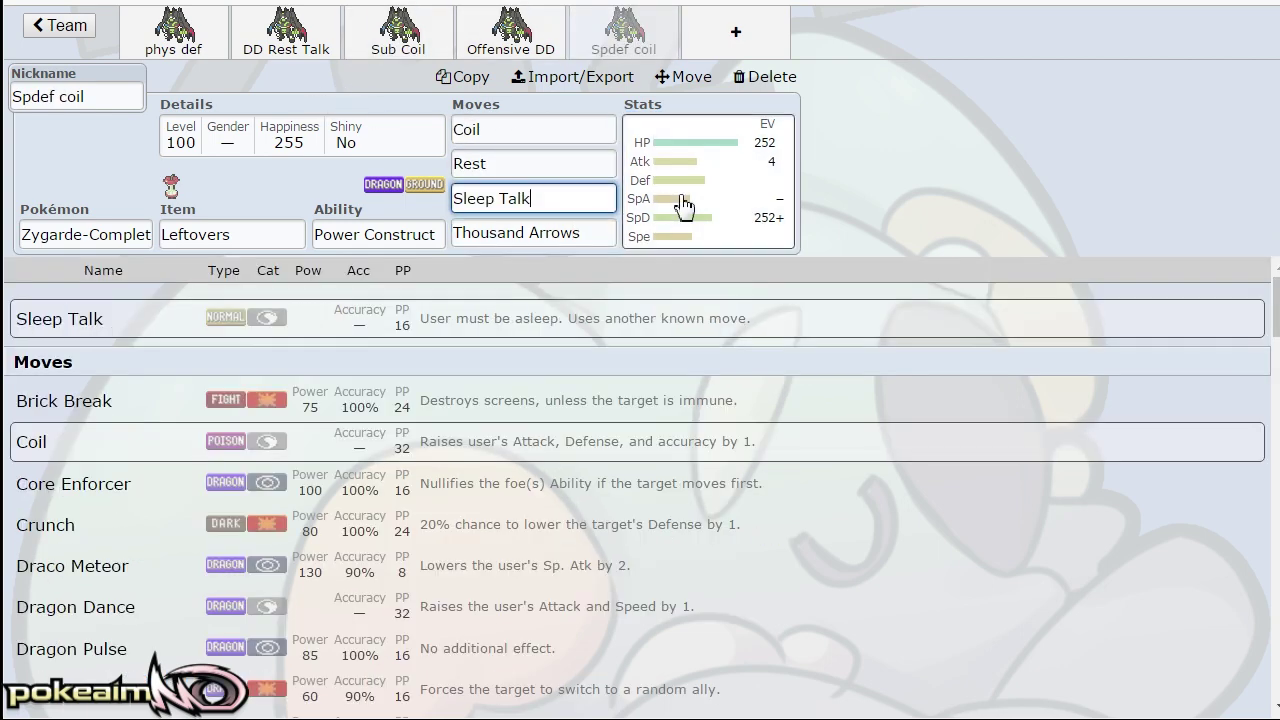
left_click(683, 205)
left_click(580, 196)
left_click(748, 210)
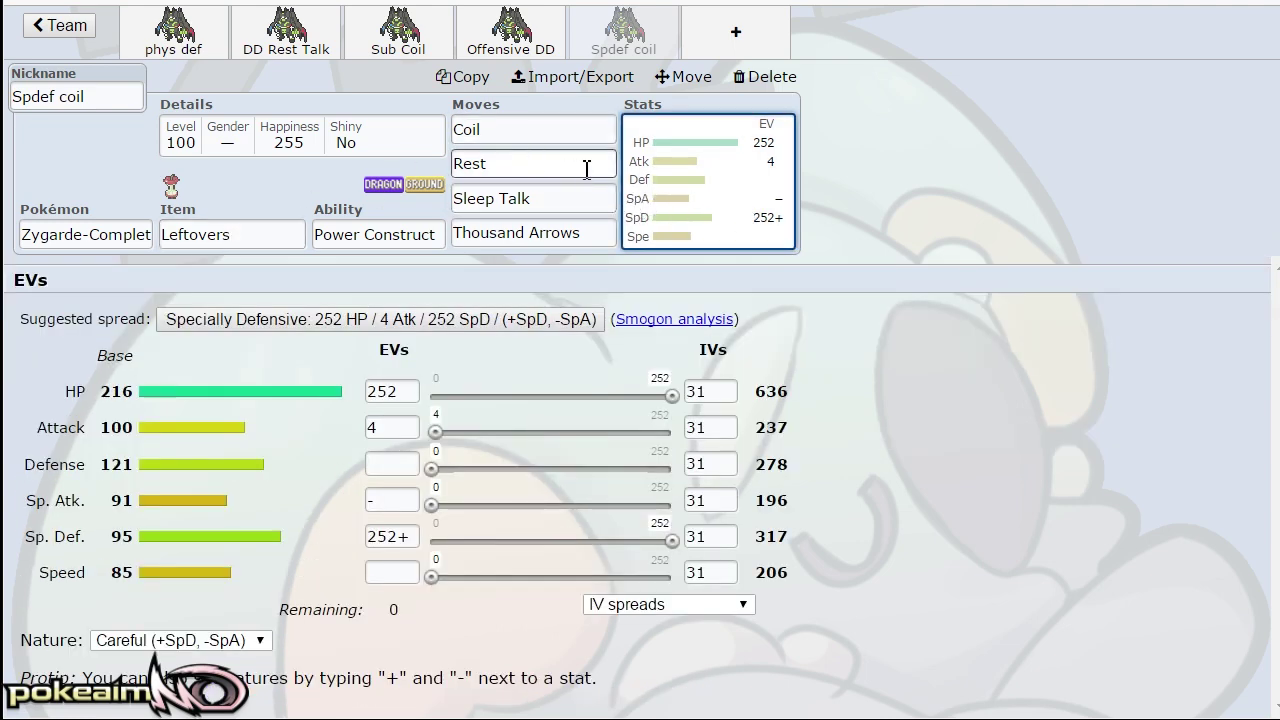
Review the Spdef coil set's Leftovers item, Sleep Talk slot and EV spread.
left_click(253, 232)
left_click(516, 198)
left_click(692, 180)
Compare the phys def set's EV spread with that of the Spdef coil set.
left_click(174, 32)
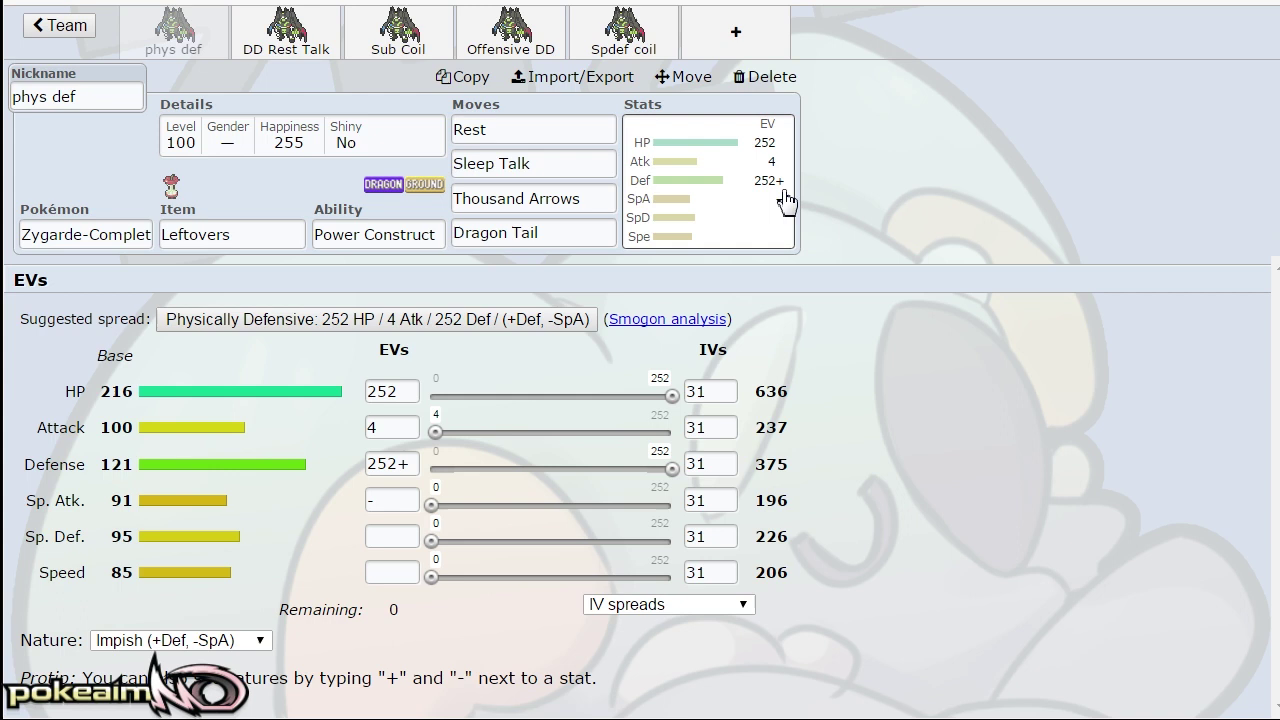
left_click(741, 215)
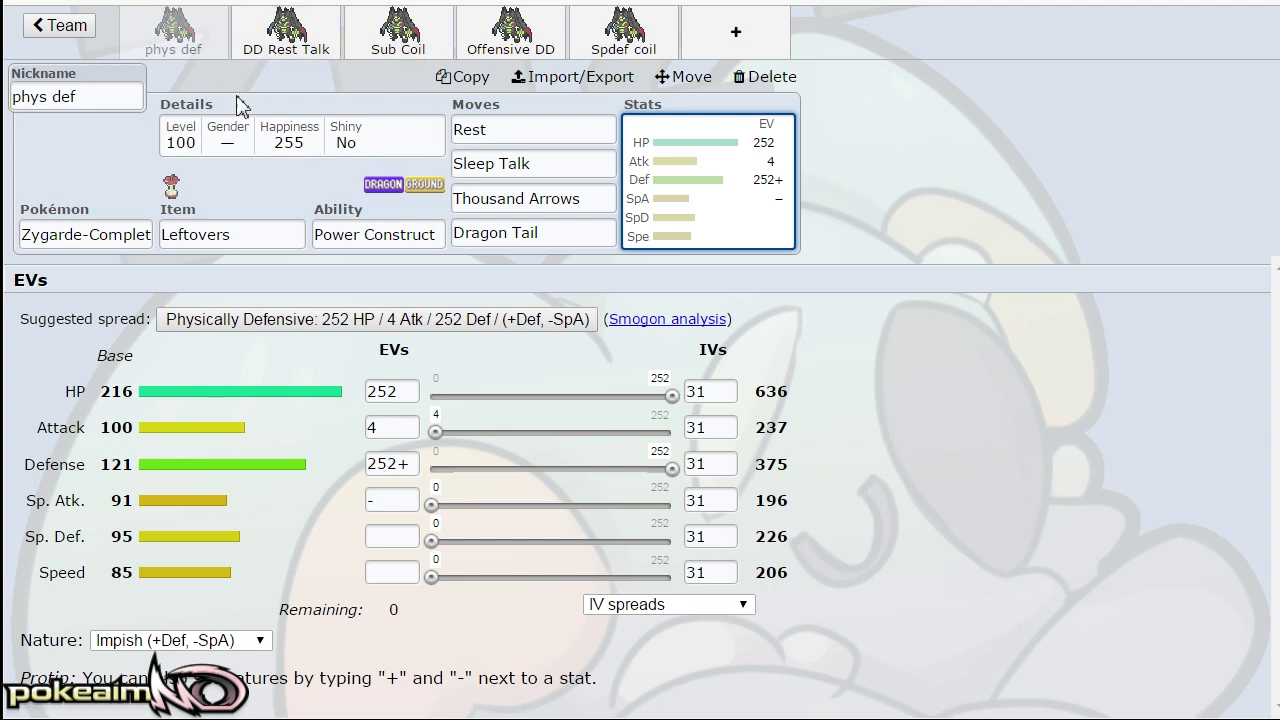
left_click(610, 35)
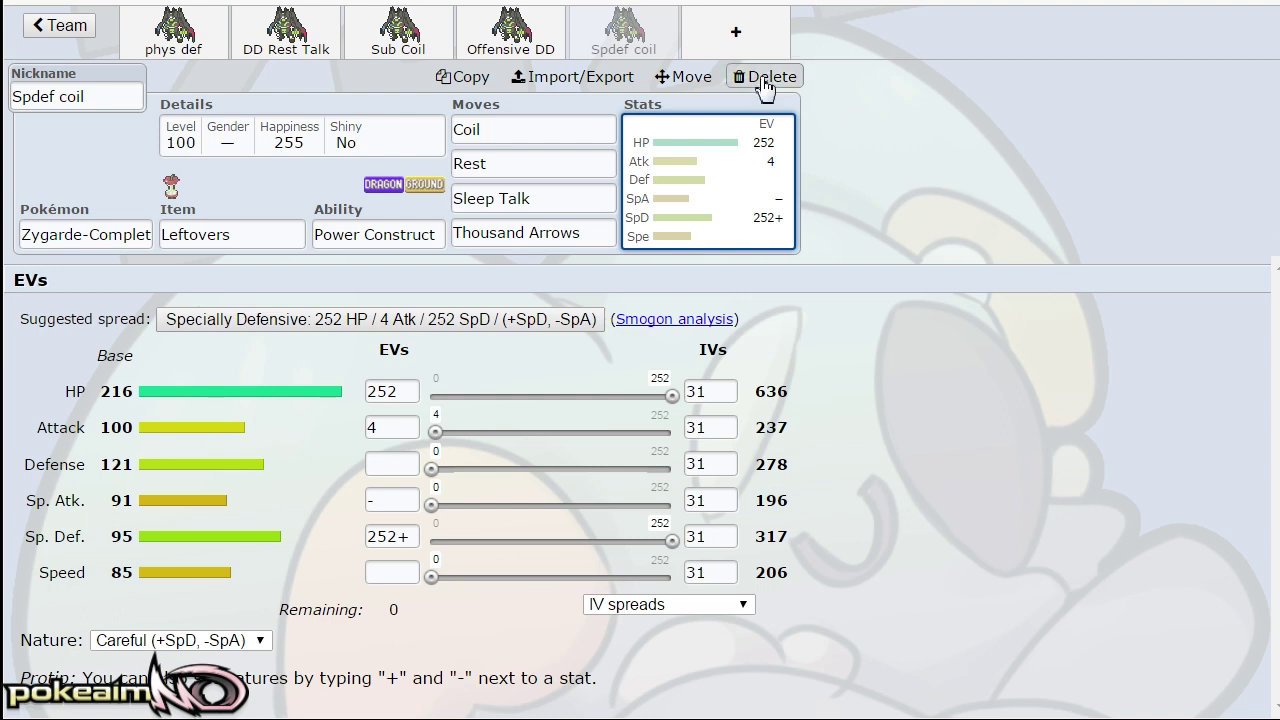
Look back over the earlier Zygarde-Complete sets, including phys def and Sub Coil, and return to Spdef coil.
left_click(398, 32)
left_click(257, 40)
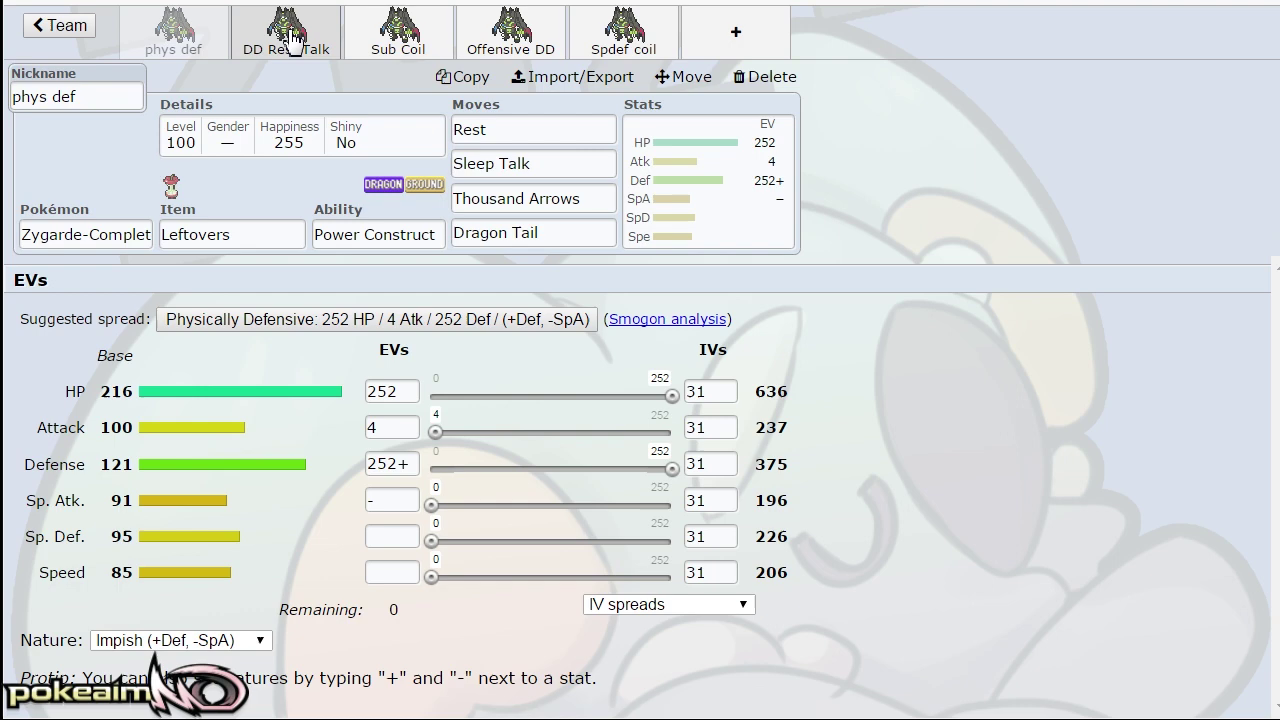
left_click(383, 50)
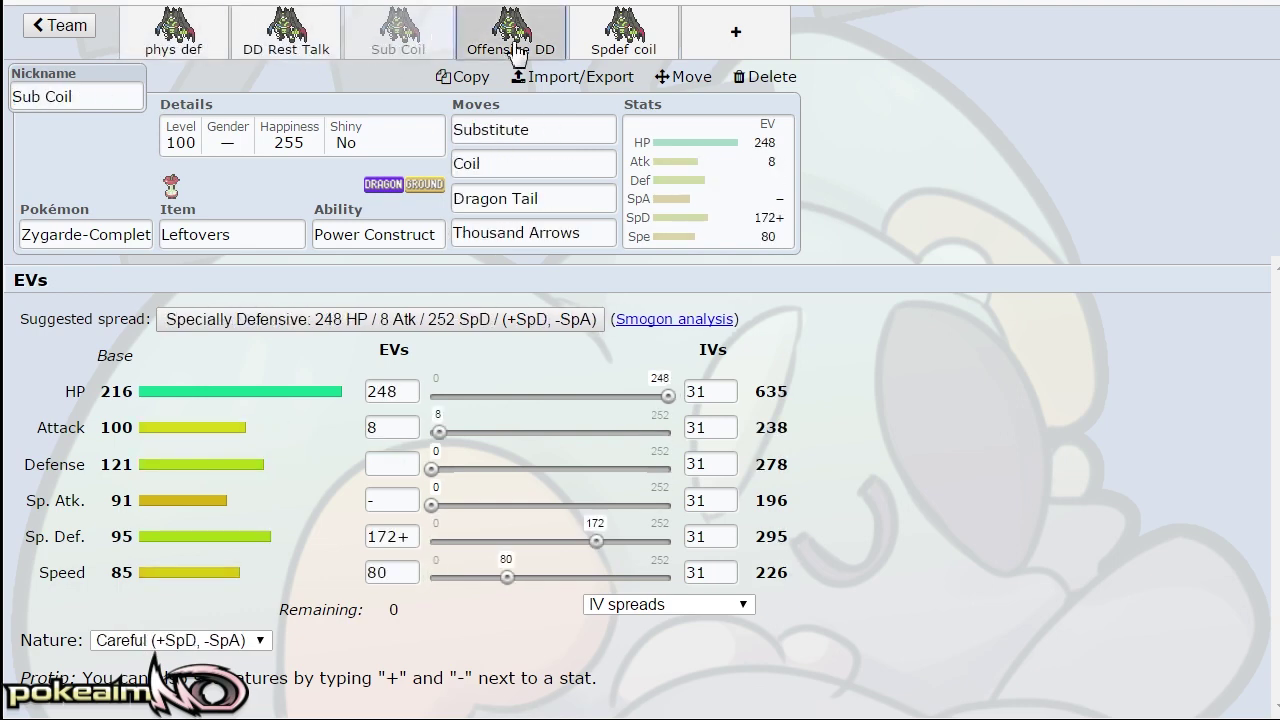
left_click(622, 35)
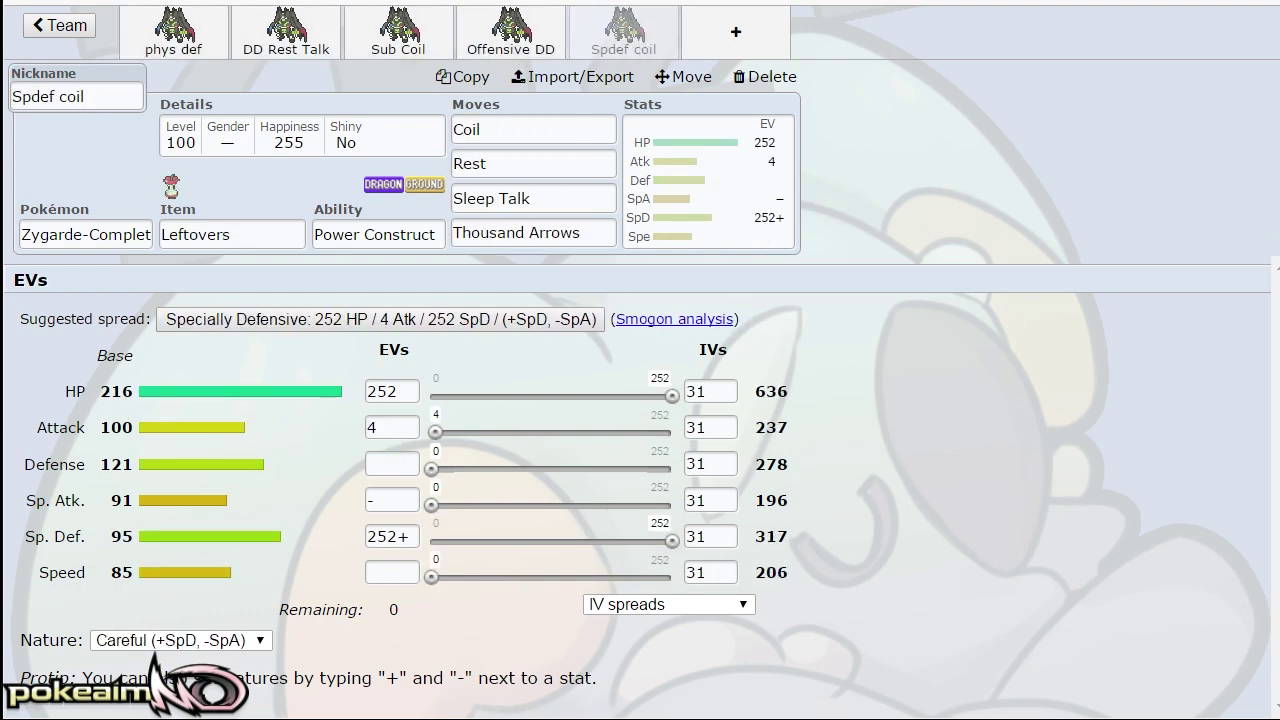